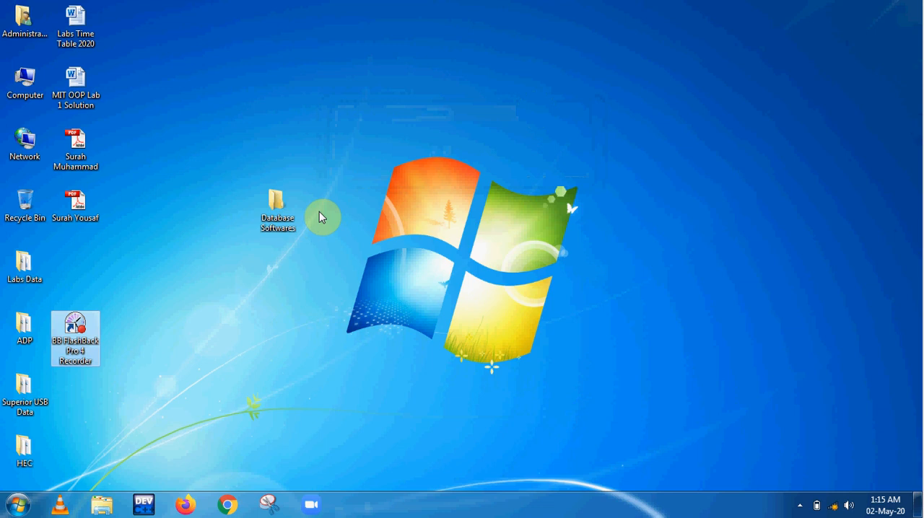
# Open the Database Softwares folder in a maximized window and widen the Name column to fit the full folder names
pyautogui.doubleClick(294, 215)
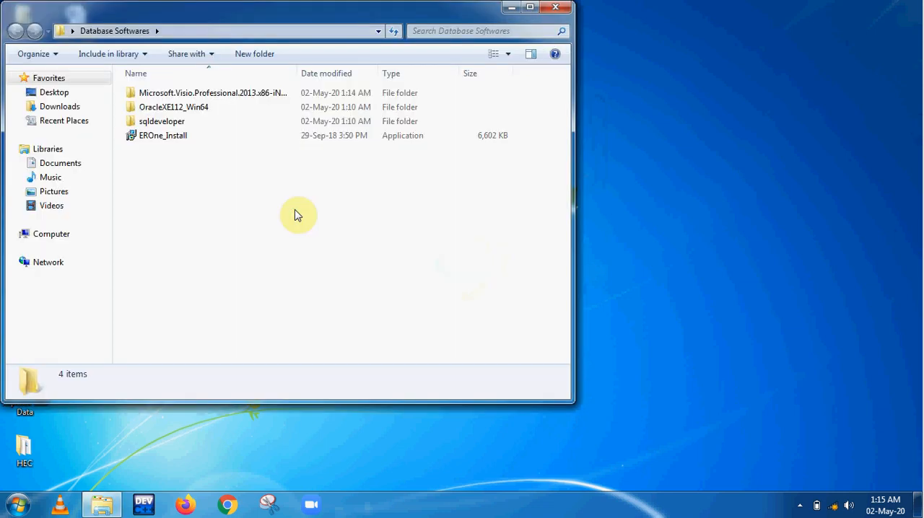
pyautogui.click(530, 9)
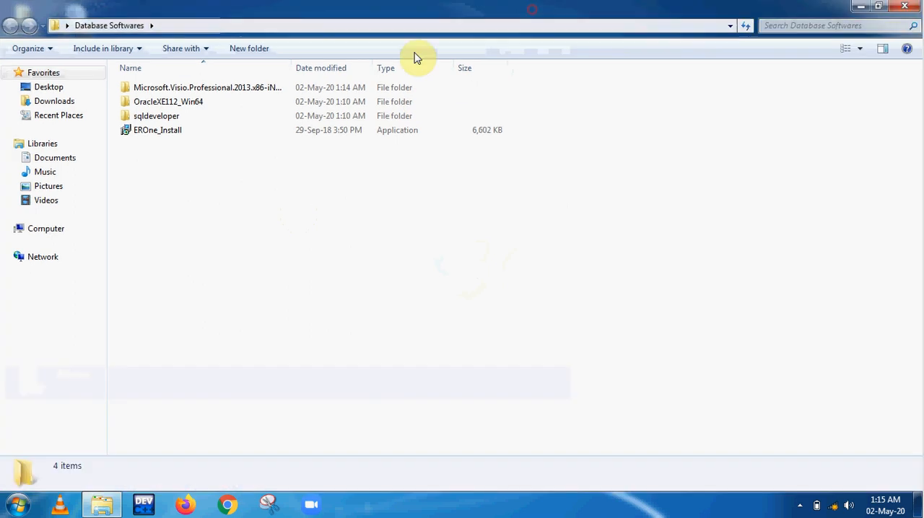
pyautogui.moveTo(291, 70); pyautogui.dragTo(341, 81)
# Examine the Visio Professional 2013, OracleXE112_Win64, sqldeveloper and EROne_Install items in the Database Softwares folder
pyautogui.click(263, 94)
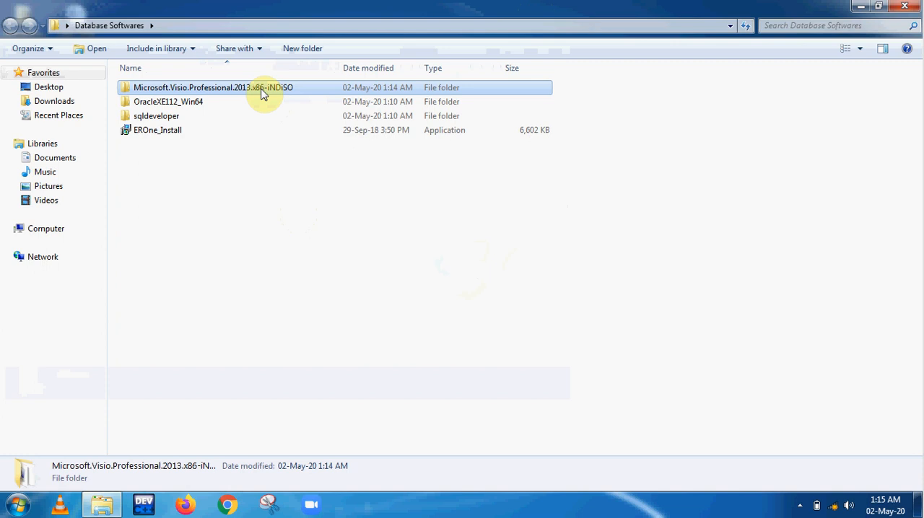
pyautogui.click(239, 103)
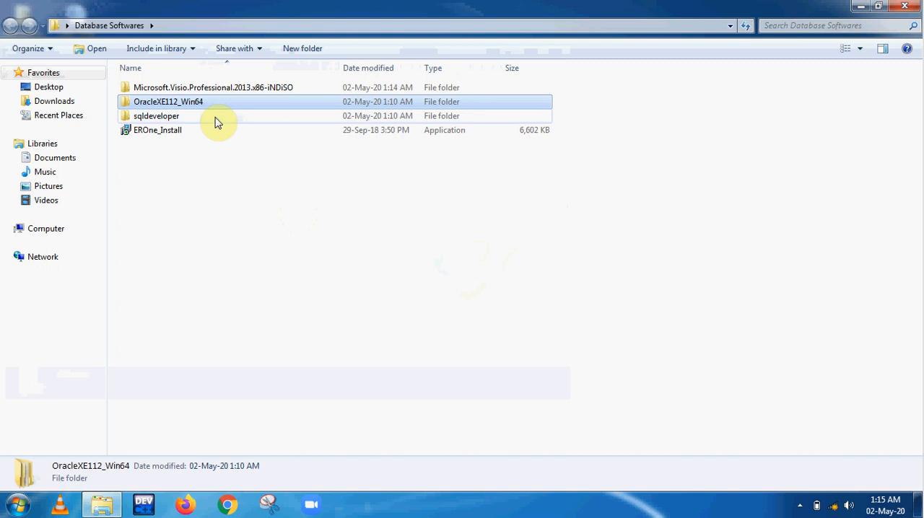
pyautogui.click(217, 123)
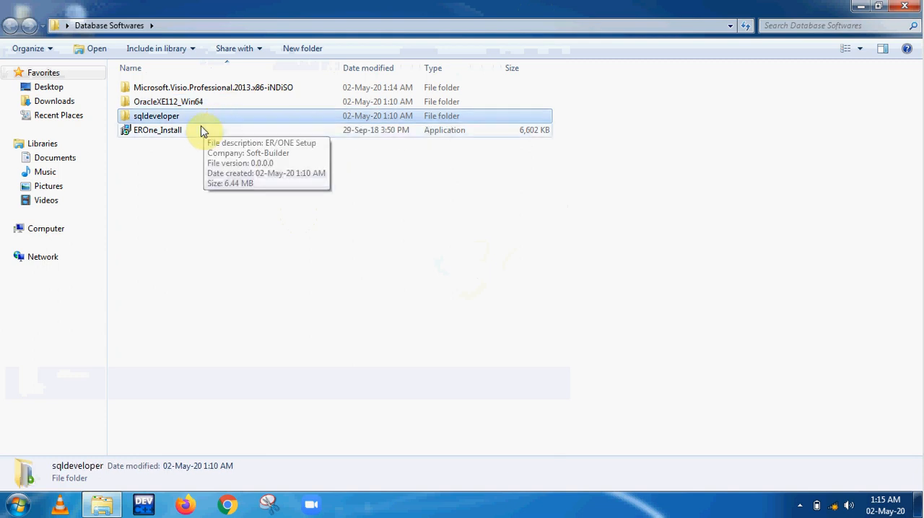
pyautogui.click(200, 130)
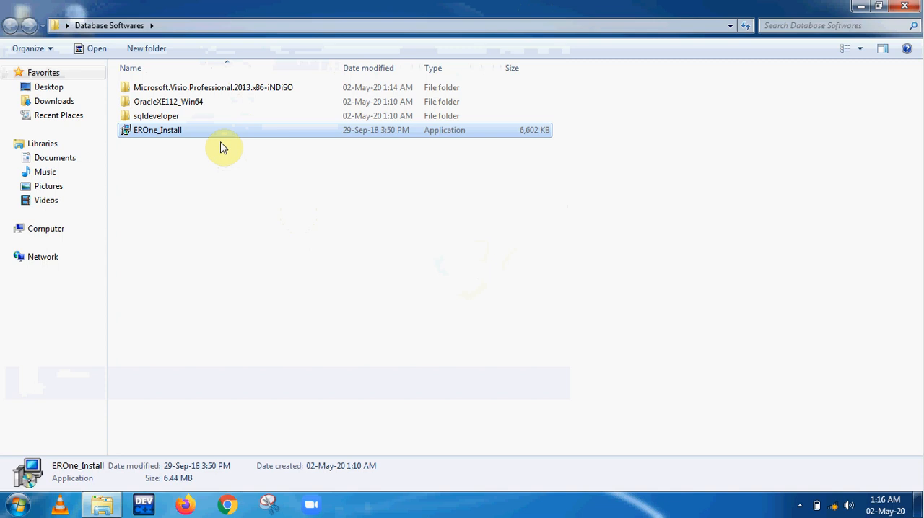
pyautogui.click(273, 88)
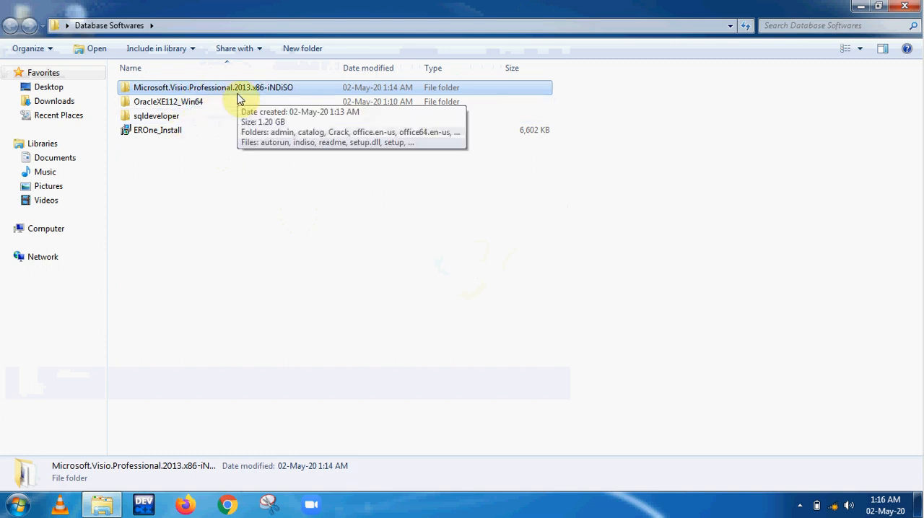
pyautogui.click(218, 104)
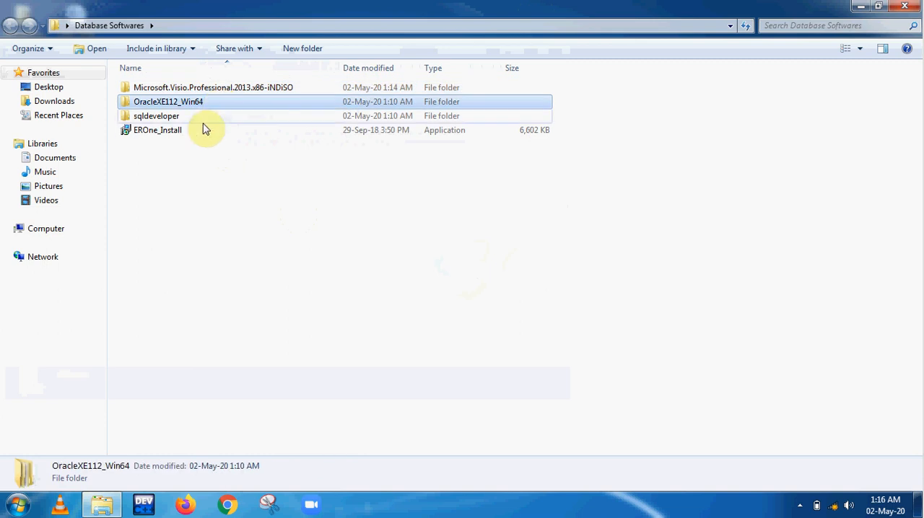
pyautogui.click(197, 121)
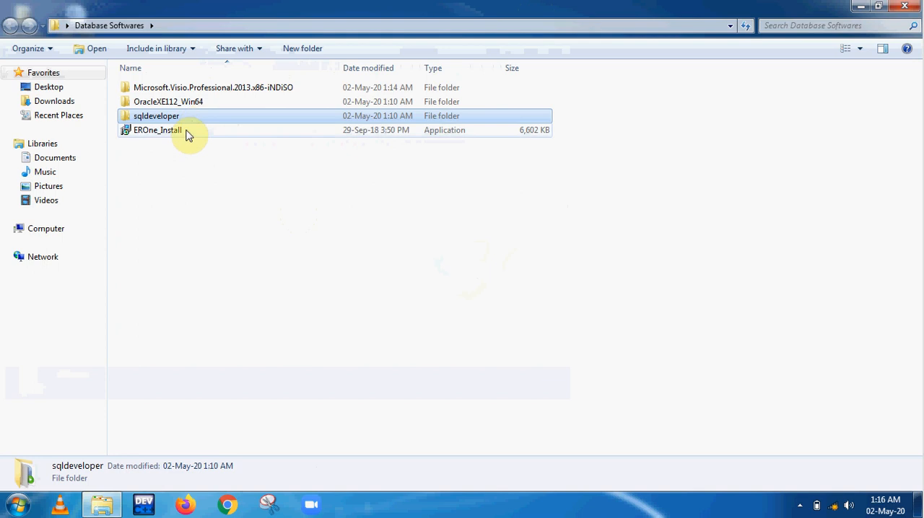
pyautogui.click(186, 135)
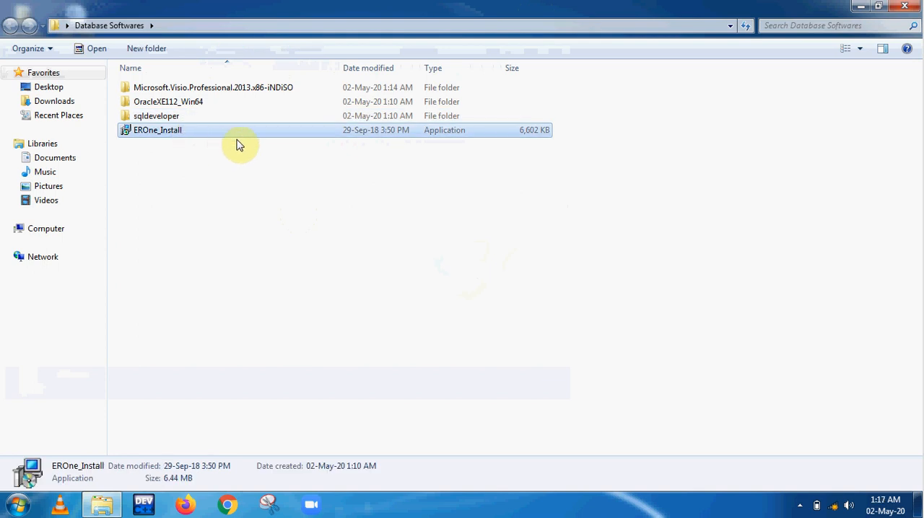
# Launch the Oracle Database 11g Express Edition setup from the DISK1 folder inside OracleXE112_Win64
pyautogui.doubleClick(209, 108)
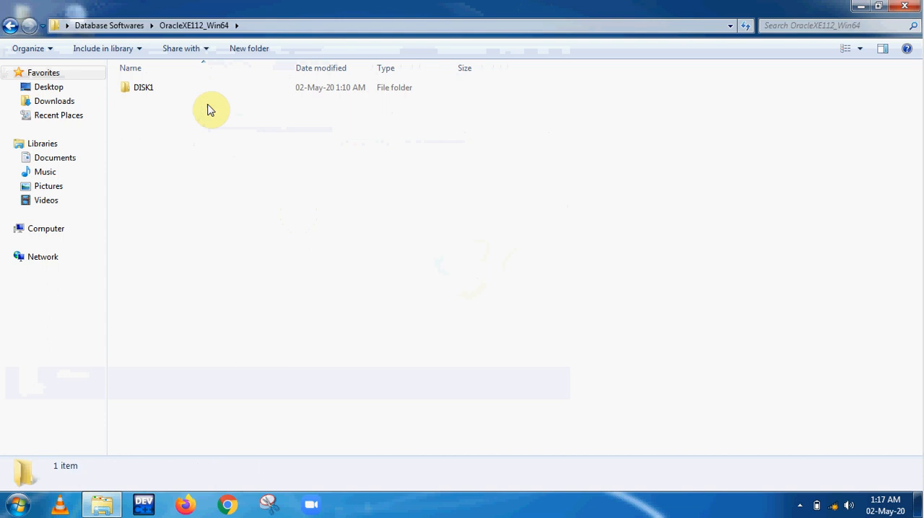
pyautogui.doubleClick(193, 95)
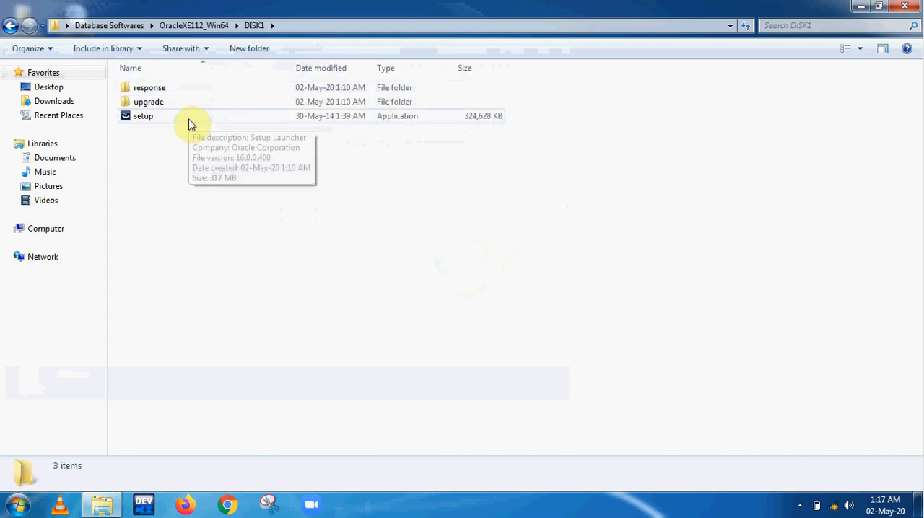
pyautogui.doubleClick(189, 119)
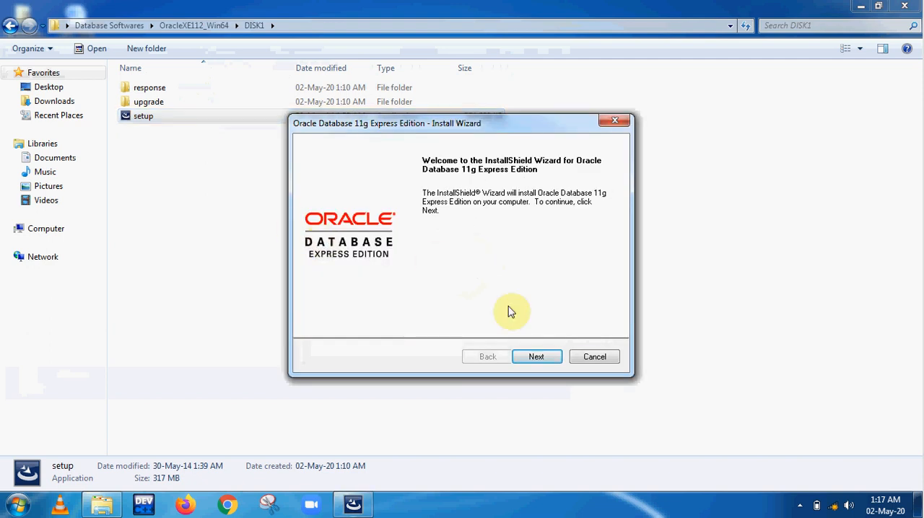
# Accept the Oracle license terms and proceed with the default installation settings to the database password page
pyautogui.click(533, 359)
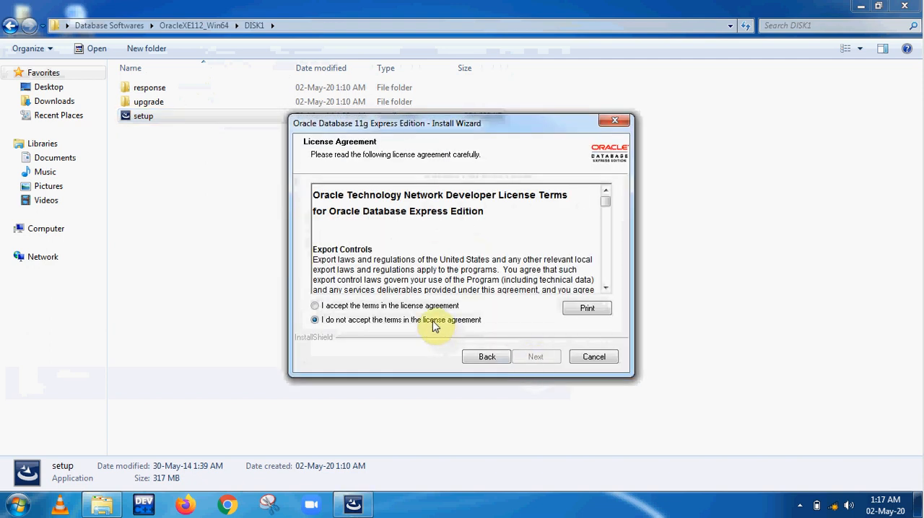
pyautogui.click(431, 306)
pyautogui.click(536, 357)
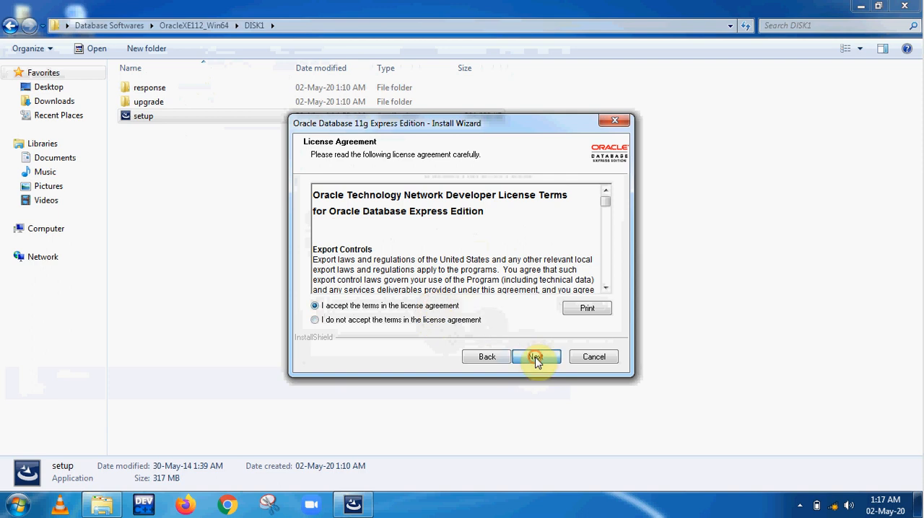
pyautogui.click(536, 358)
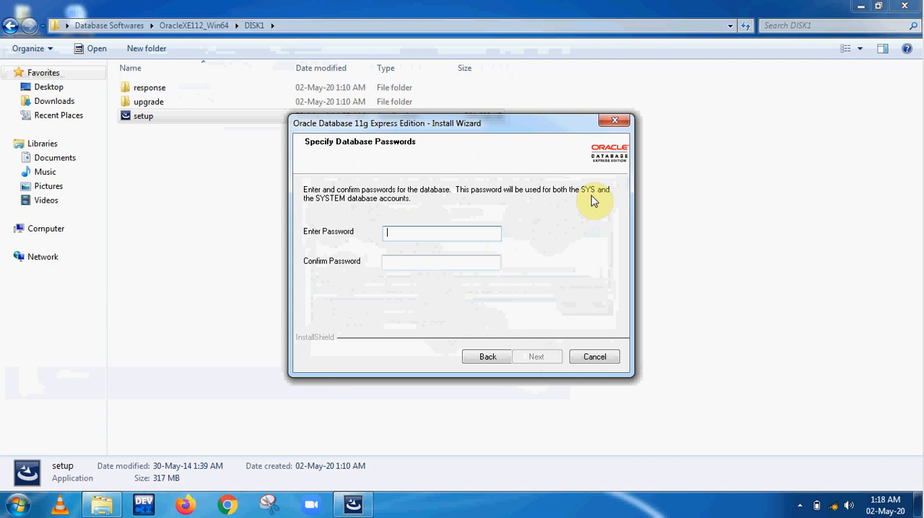
# Enter and confirm the password for the SYS and SYSTEM database accounts, and start the Oracle installation
pyautogui.click(386, 228)
pyautogui.write('1234')
pyautogui.press('Tab')
pyautogui.write('1234')
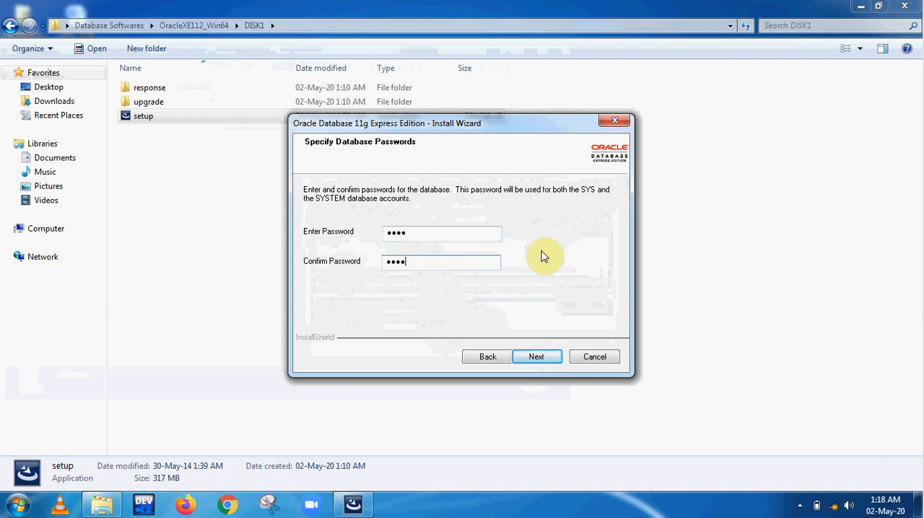
pyautogui.click(540, 355)
pyautogui.click(540, 356)
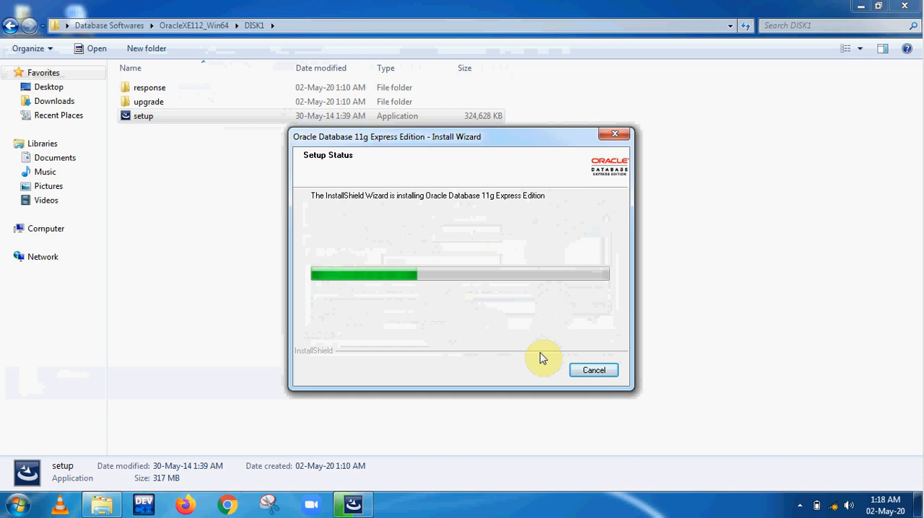
pyautogui.click(799, 505)
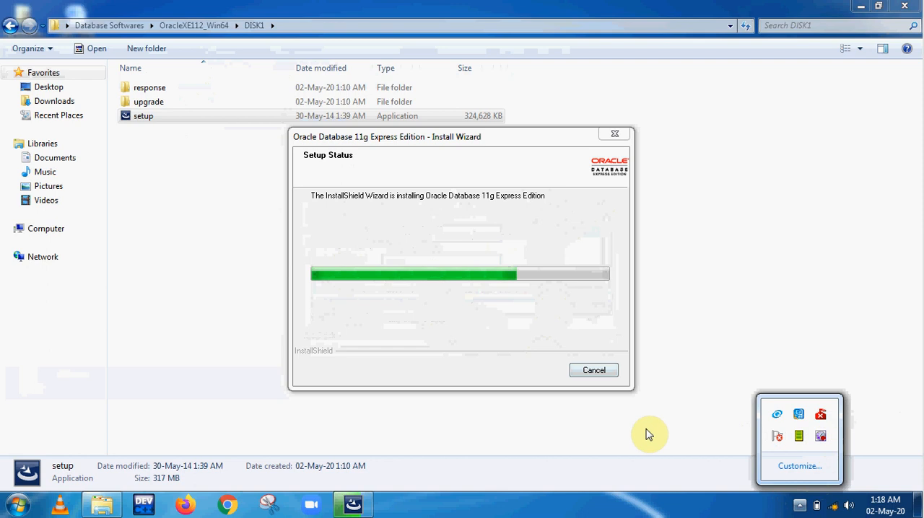
pyautogui.click(507, 350)
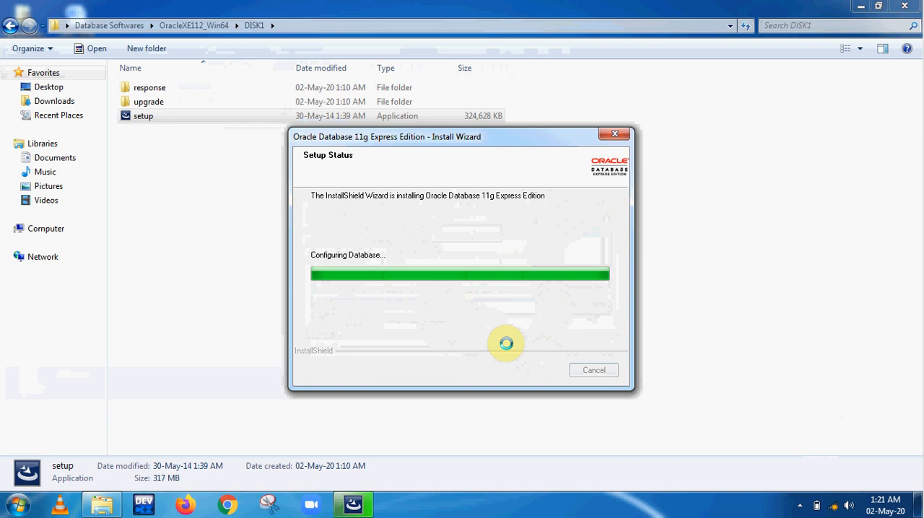
pyautogui.click(800, 506)
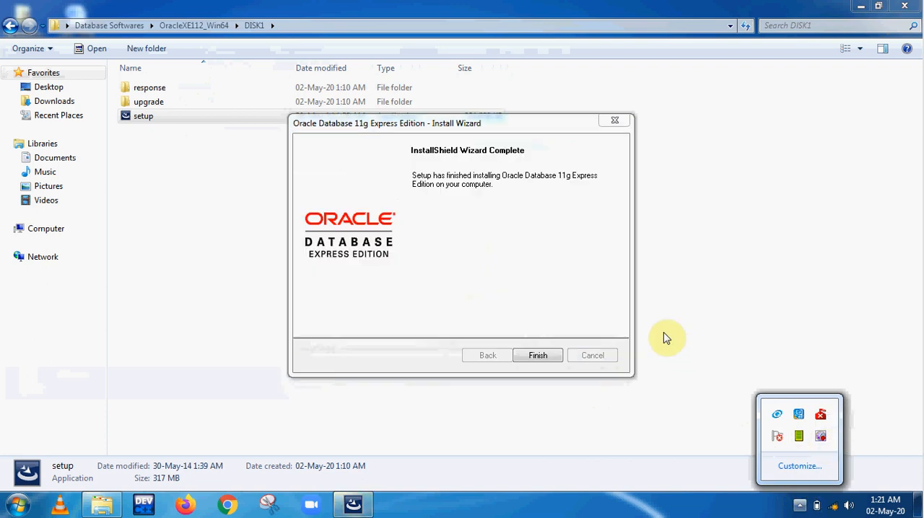
pyautogui.click(522, 248)
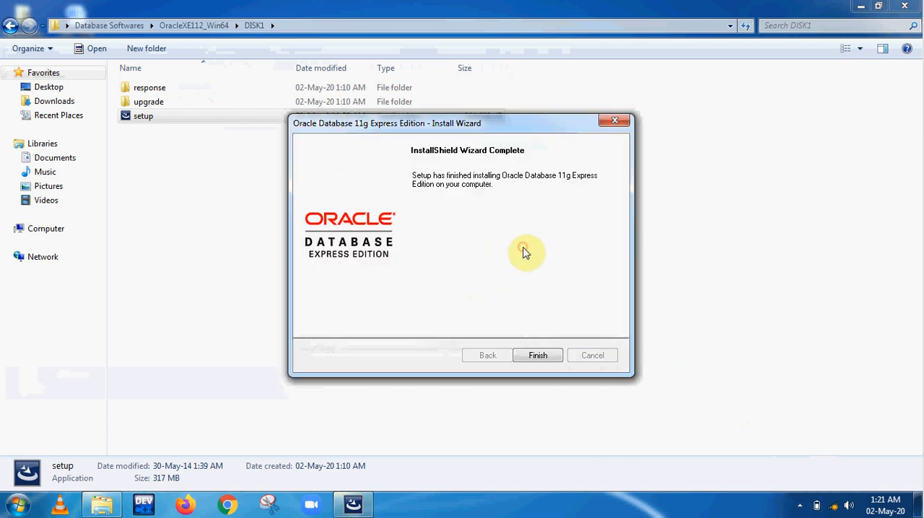
# Finish the Oracle install wizard and check the desktop for the Get Started With Oracle Database 11g Express Edition shortcut
pyautogui.click(537, 355)
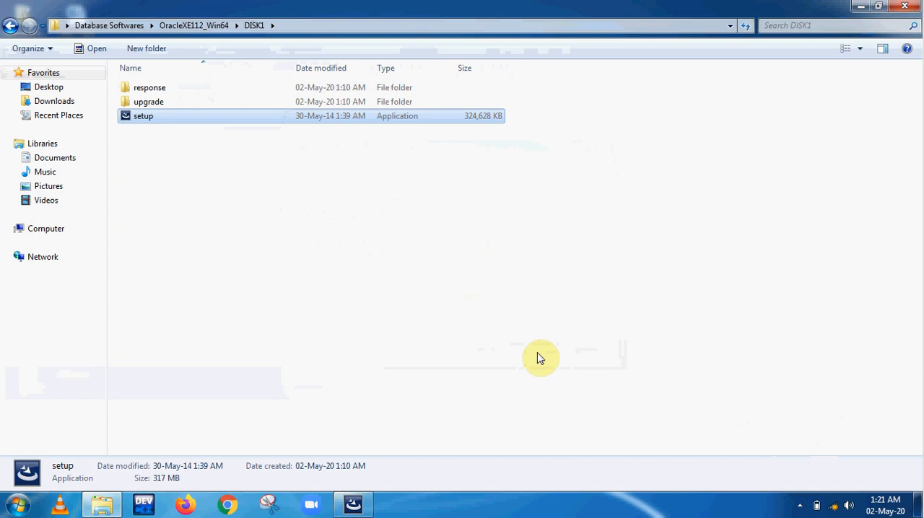
pyautogui.click(860, 7)
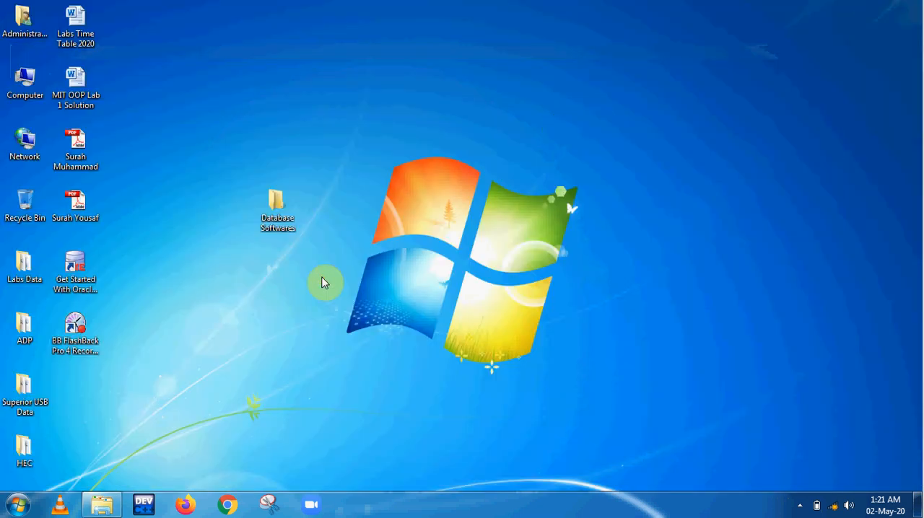
pyautogui.click(90, 267)
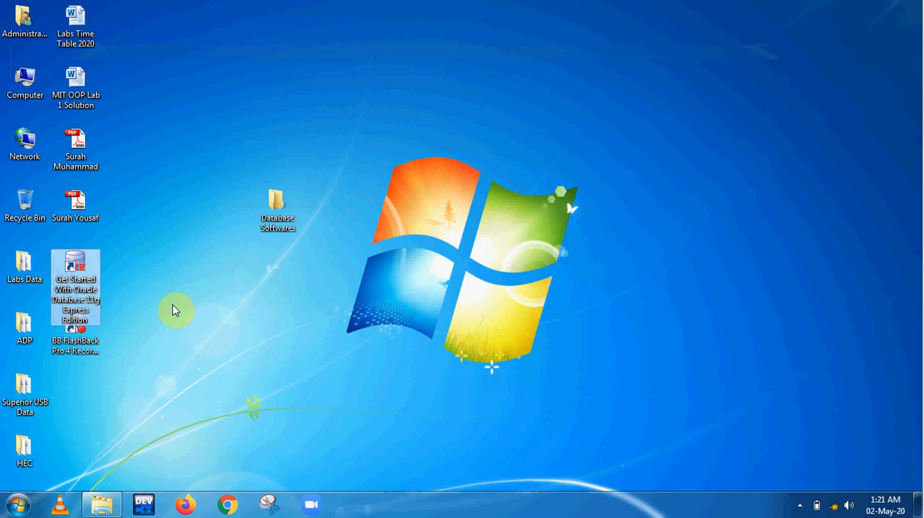
pyautogui.click(238, 390)
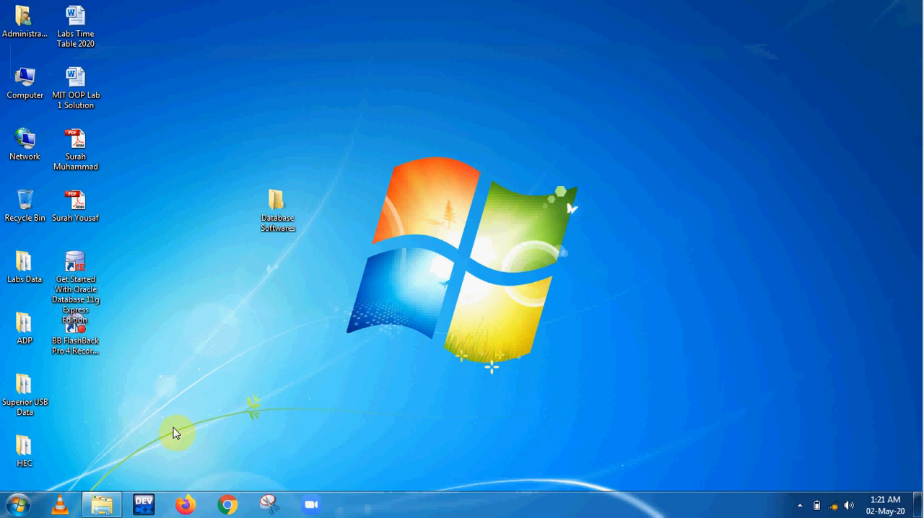
# Return to the Database Softwares folder and launch the EROne_Install application
pyautogui.click(102, 505)
pyautogui.click(231, 276)
pyautogui.click(10, 25)
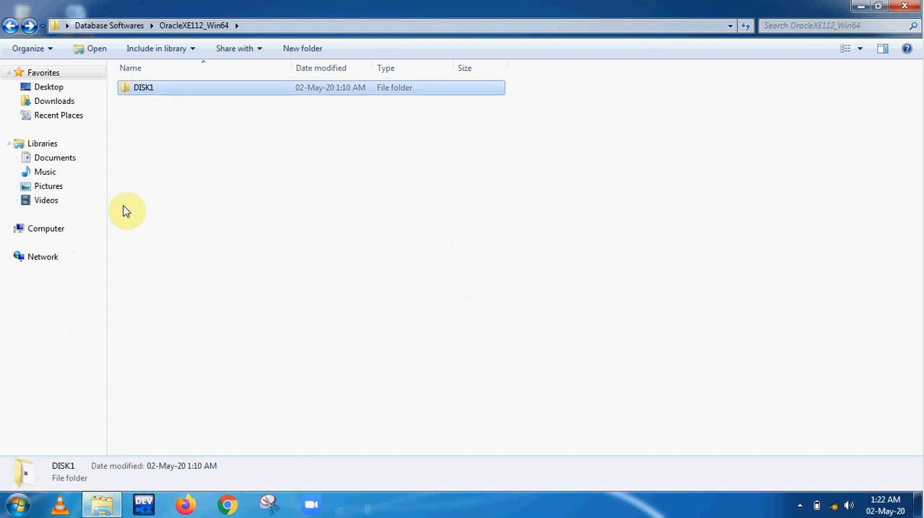
pyautogui.click(11, 25)
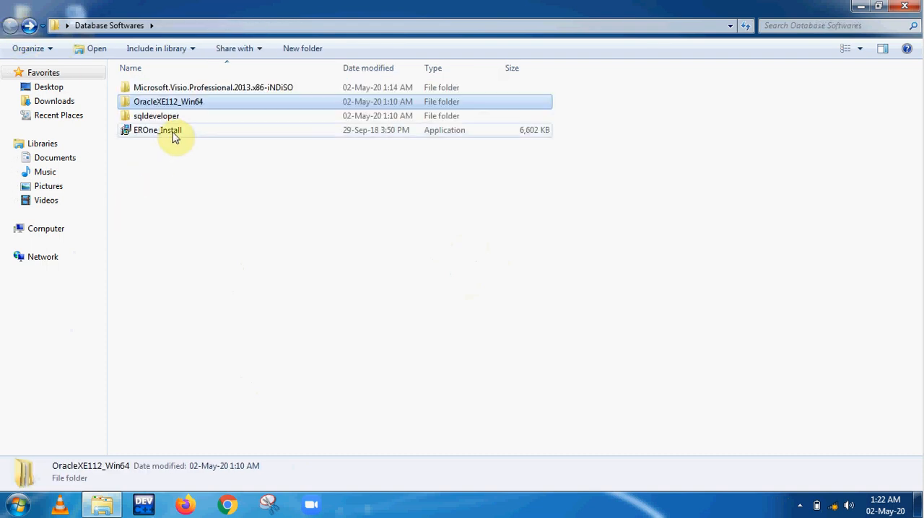
pyautogui.doubleClick(173, 136)
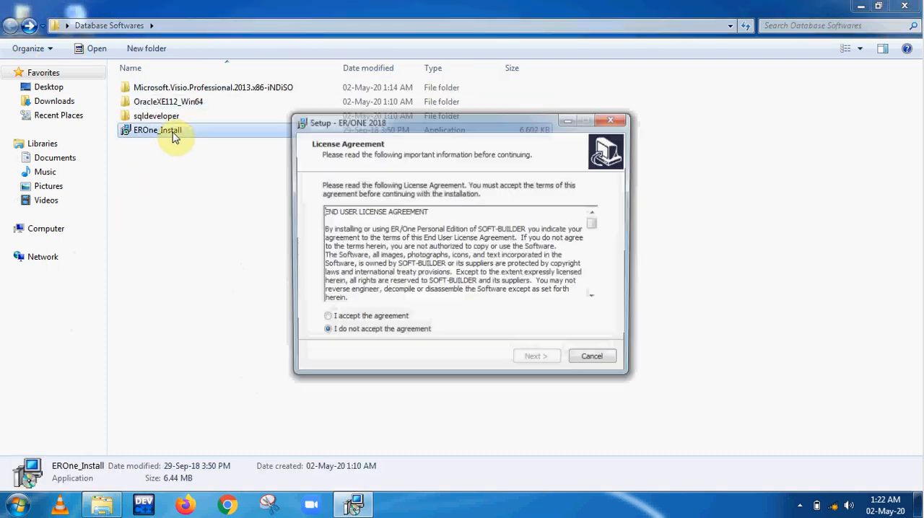
# Accept the ER/ONE 2018 license agreement and run the full installation with the default destination and Start Menu folder
pyautogui.click(354, 319)
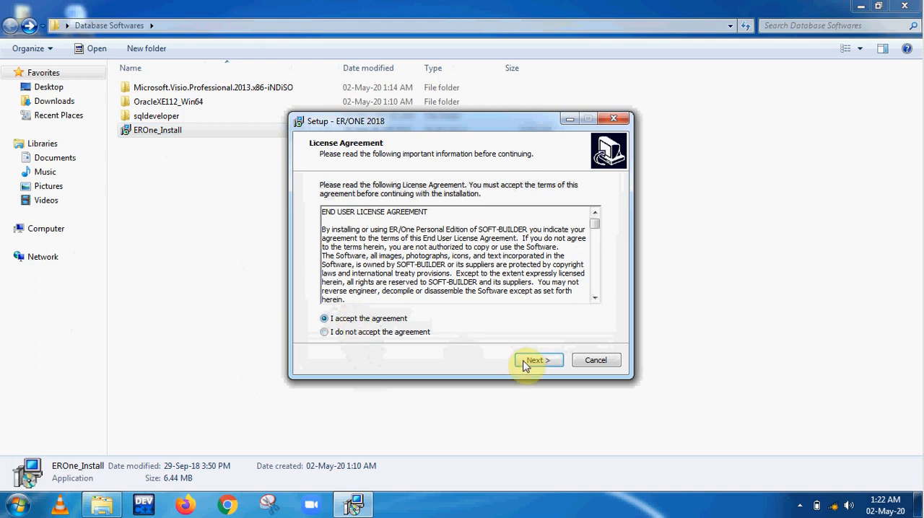
pyautogui.click(547, 366)
pyautogui.click(548, 367)
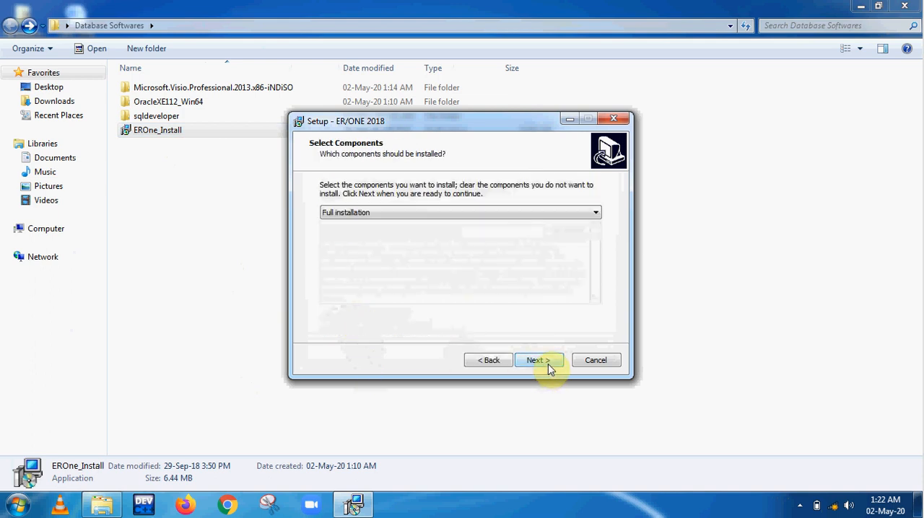
pyautogui.click(548, 366)
pyautogui.click(539, 360)
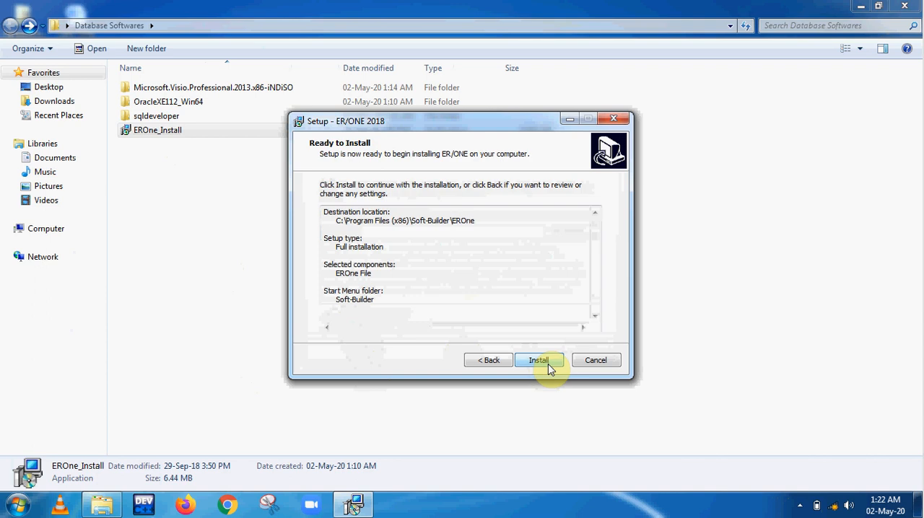
pyautogui.click(539, 360)
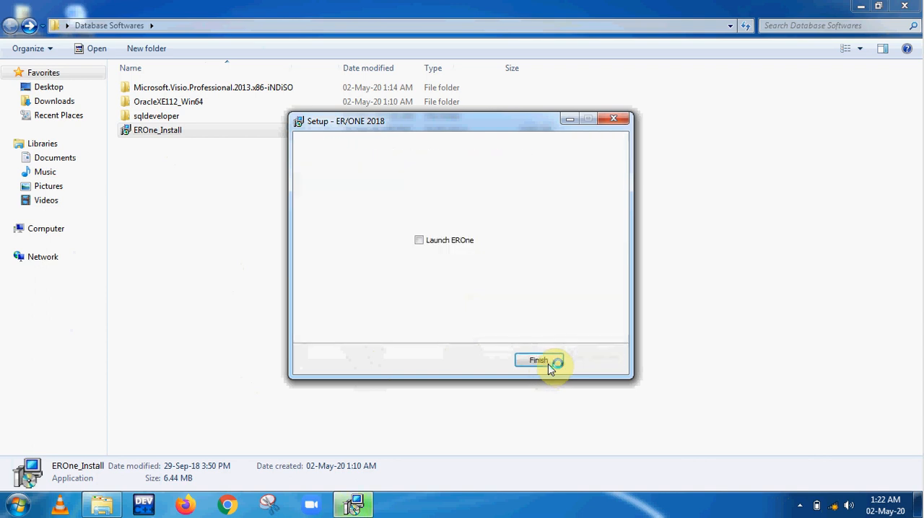
# Finish the ER/ONE setup and close the soft-builder.com page it opens in the browser
pyautogui.click(553, 361)
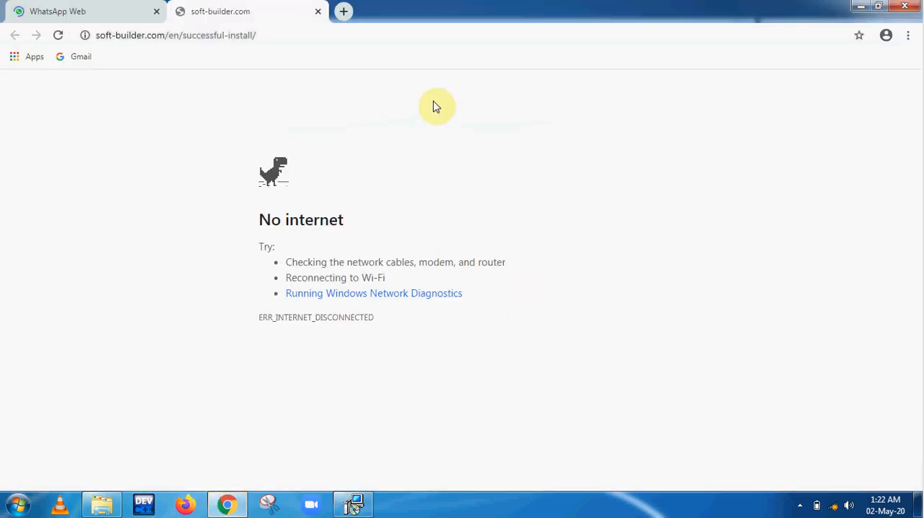
pyautogui.click(319, 12)
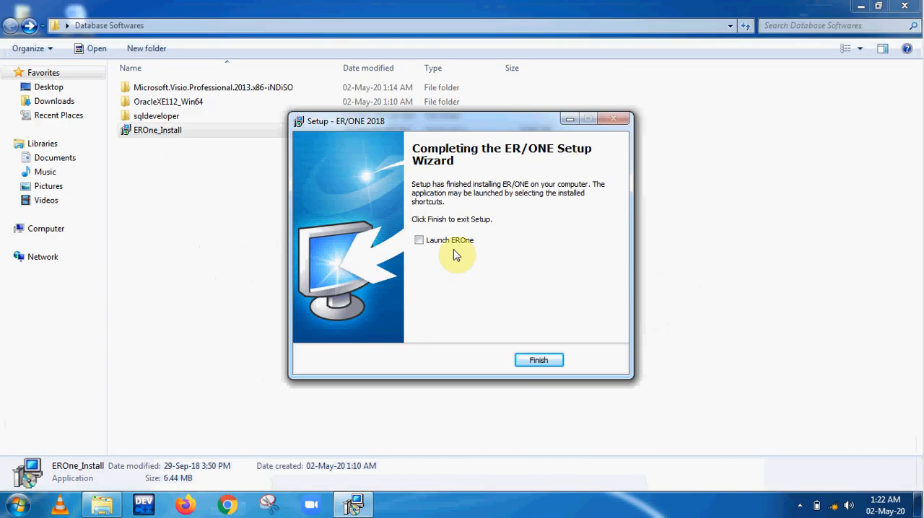
# Open ER/One and start a new project named ABC
pyautogui.click(455, 249)
pyautogui.click(542, 359)
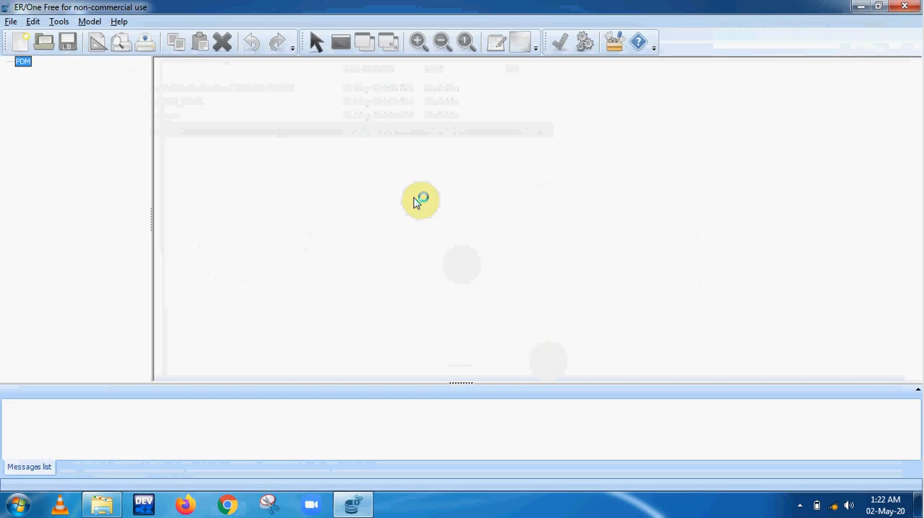
pyautogui.click(9, 22)
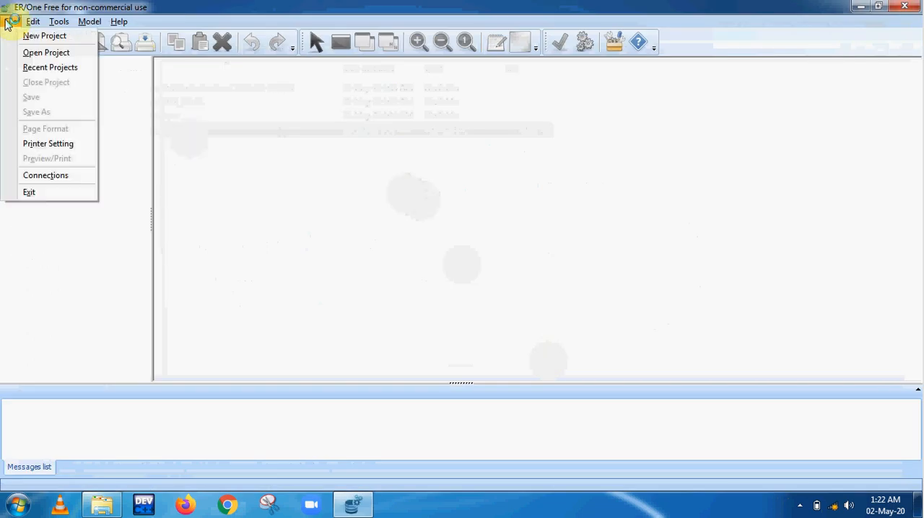
pyautogui.click(16, 35)
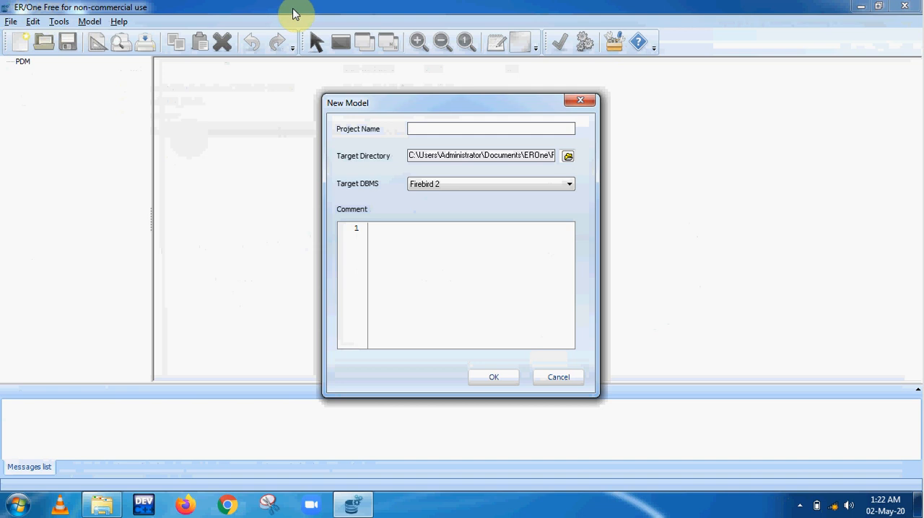
pyautogui.write('ABC')
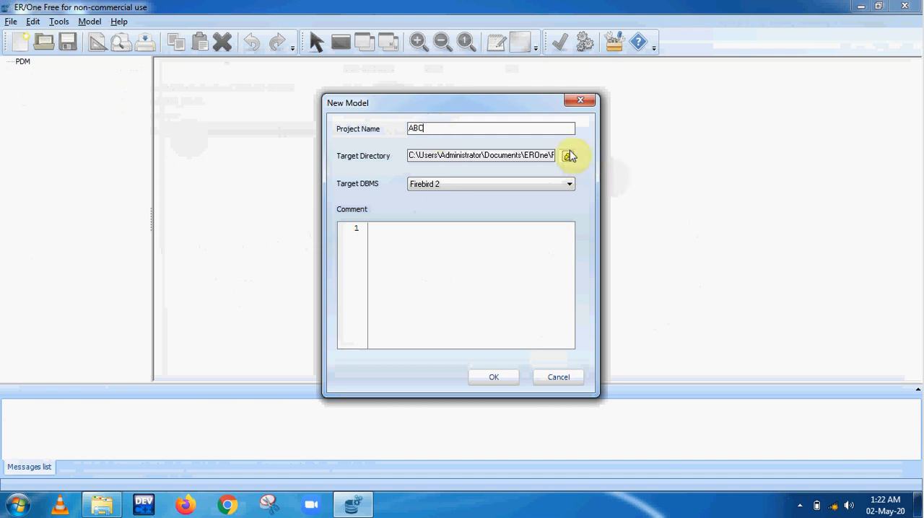
# Keep the default target directory, set the target DBMS to Oracle 11 and create the project
pyautogui.click(569, 156)
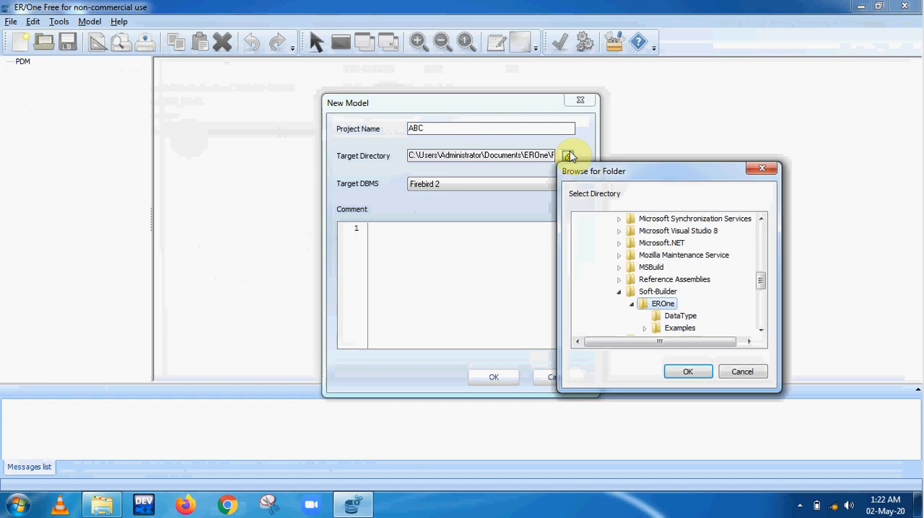
pyautogui.click(739, 371)
pyautogui.click(551, 192)
pyautogui.scroll(-1, 567, 237)
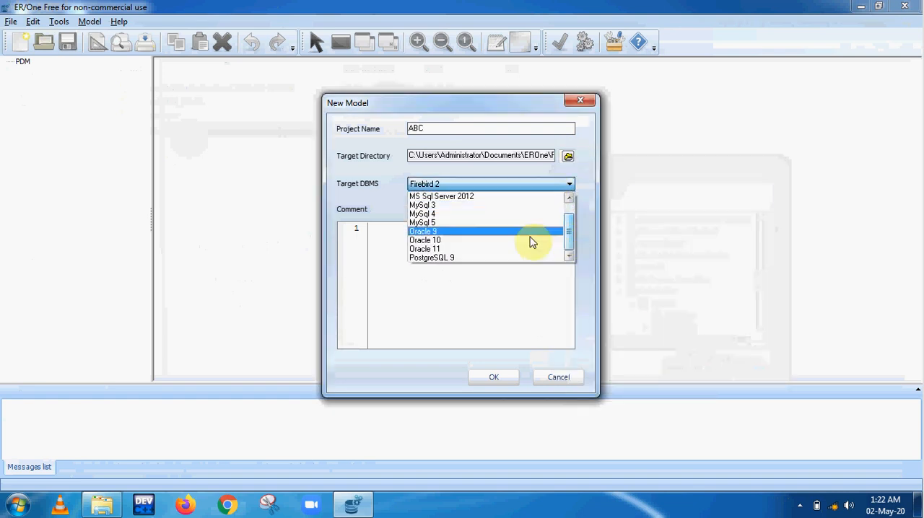
pyautogui.click(501, 249)
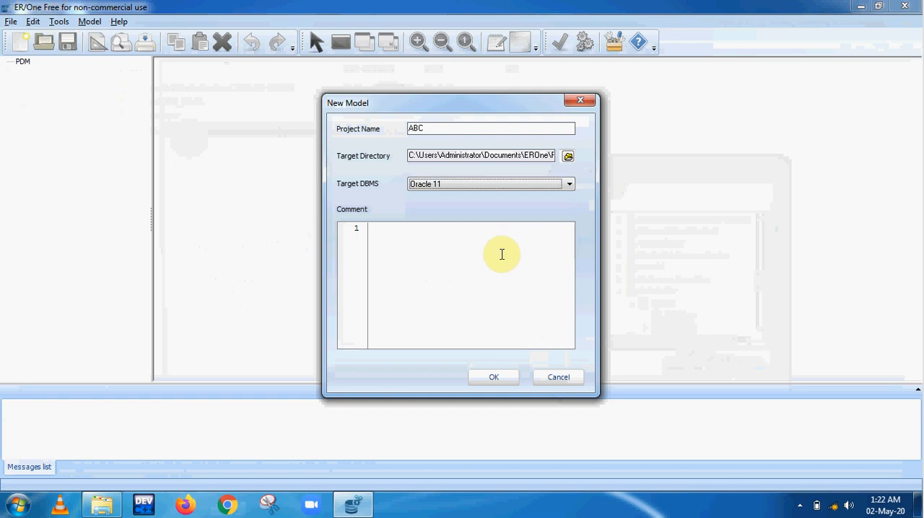
pyautogui.click(495, 378)
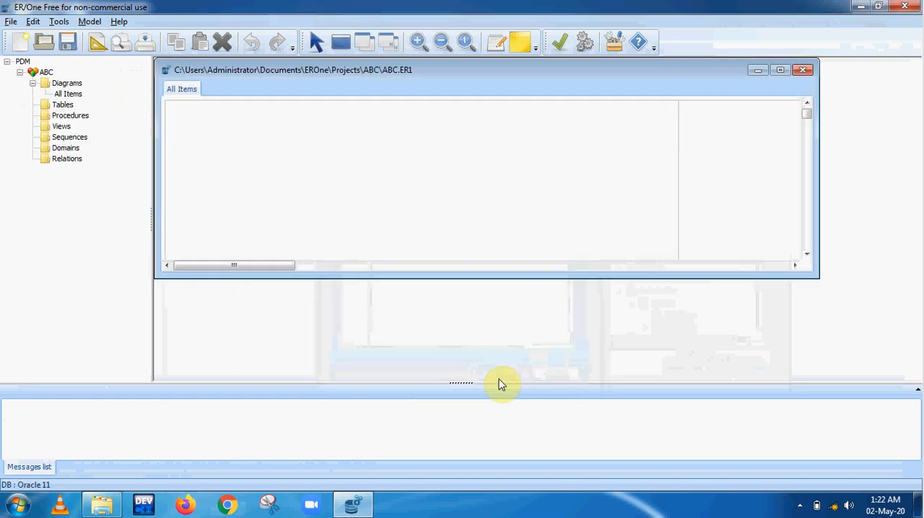
# Maximize the ABC model window, and close ER/One without saving the project
pyautogui.click(779, 70)
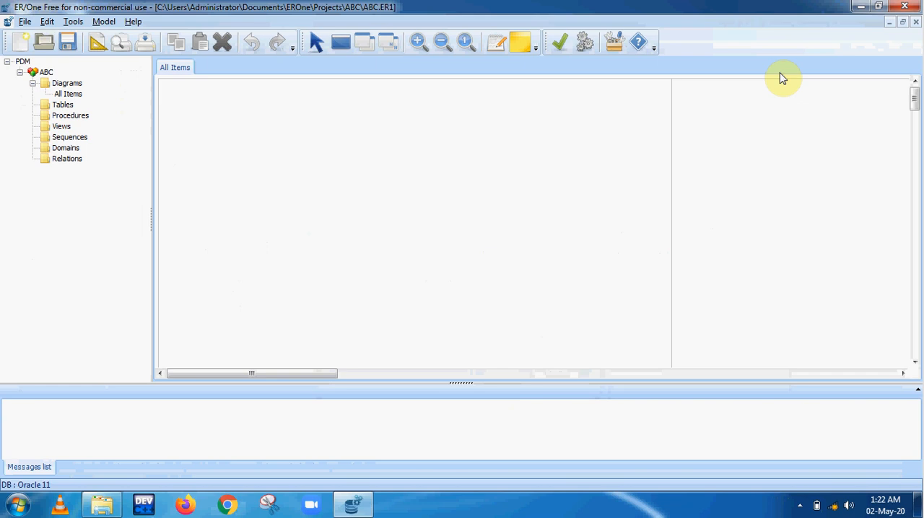
pyautogui.click(904, 7)
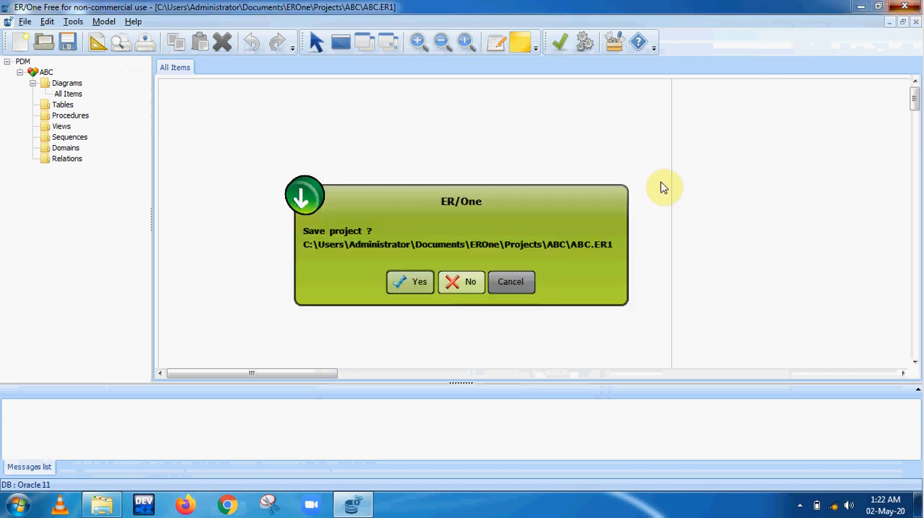
pyautogui.click(465, 282)
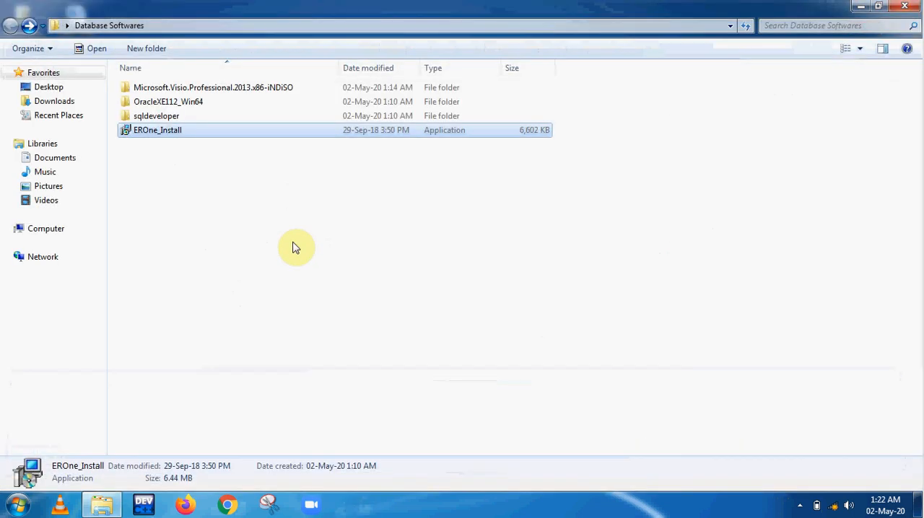
# Launch the setup application from the Microsoft.Visio.Professional.2013.x86-iNDiSO folder in Database Softwares
pyautogui.click(190, 105)
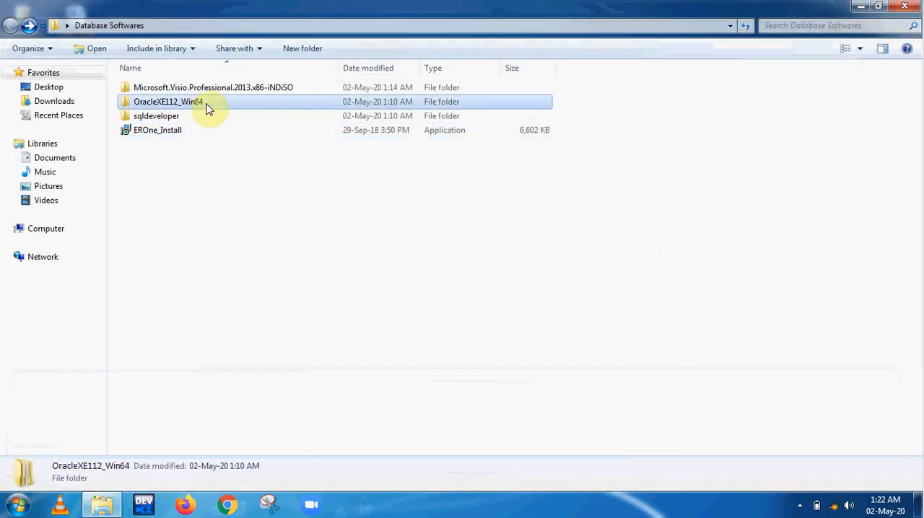
pyautogui.doubleClick(220, 88)
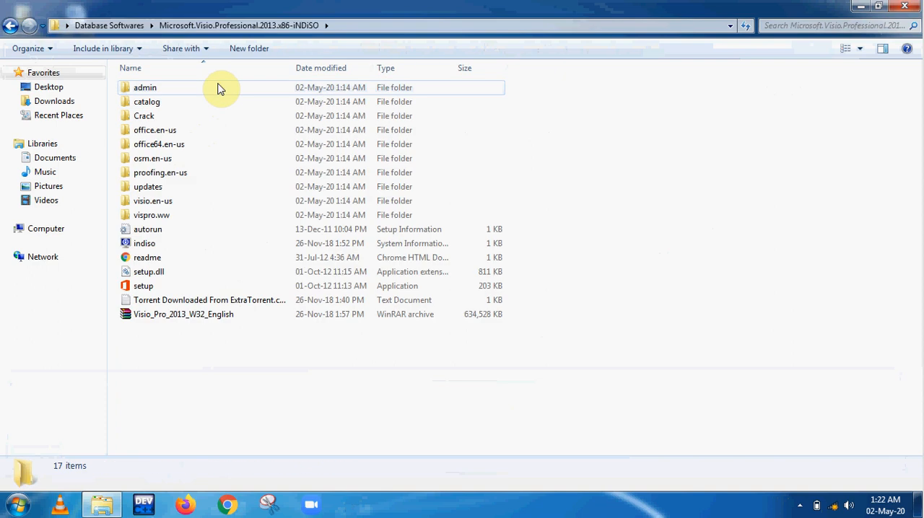
pyautogui.doubleClick(152, 288)
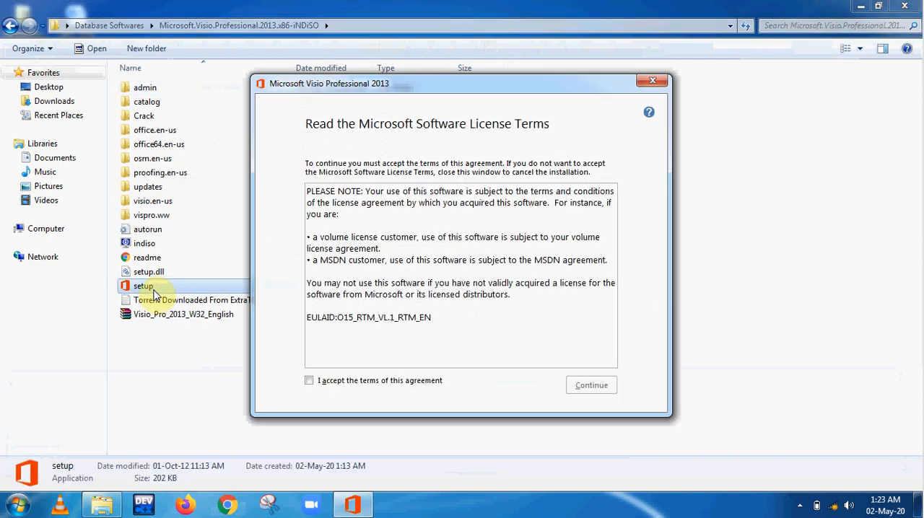
# Accept the Microsoft Visio Professional 2013 license terms, run the installation and close the setup without rebooting
pyautogui.click(308, 380)
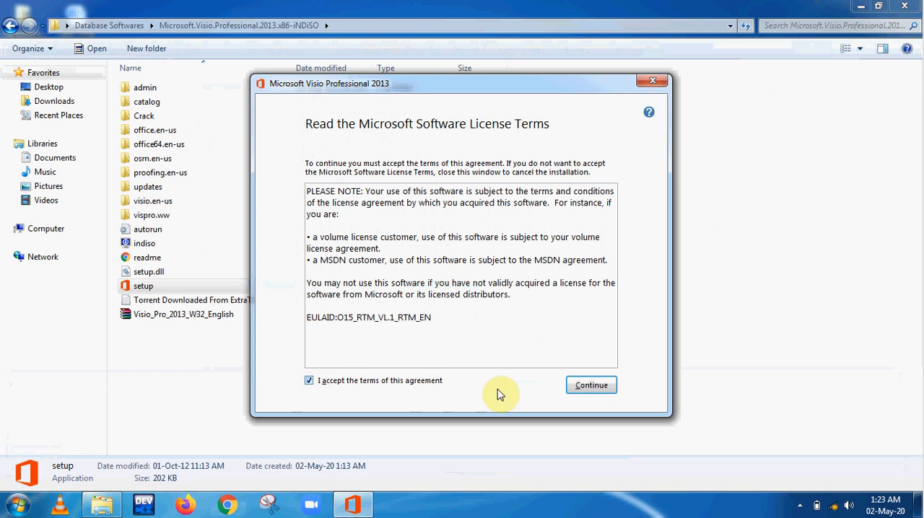
pyautogui.click(581, 387)
pyautogui.click(463, 225)
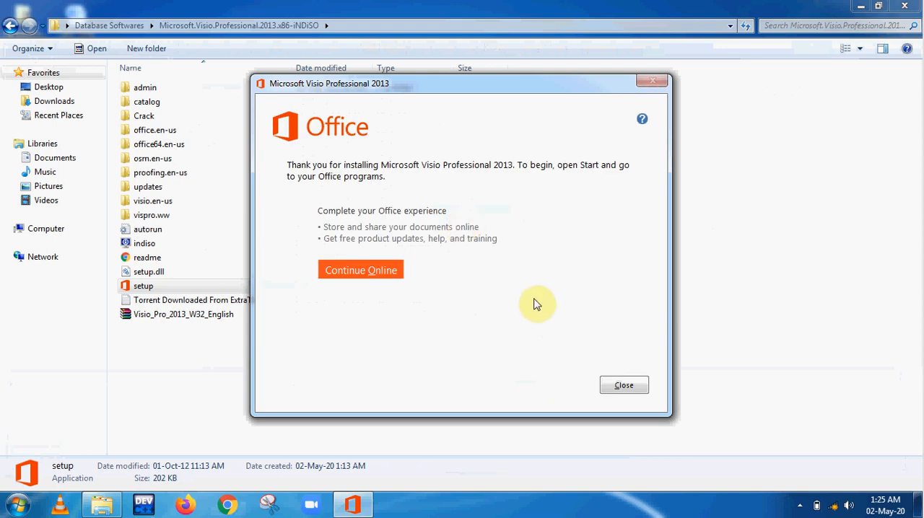
pyautogui.click(624, 385)
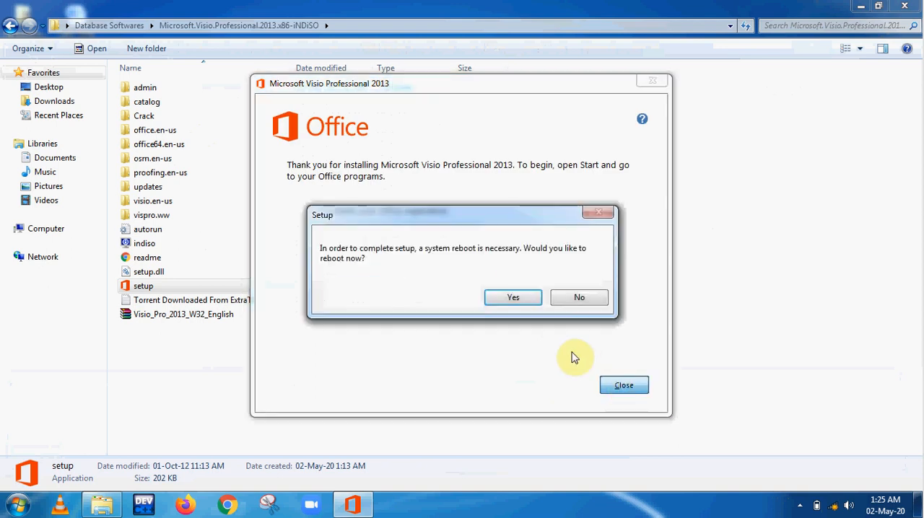
pyautogui.click(572, 301)
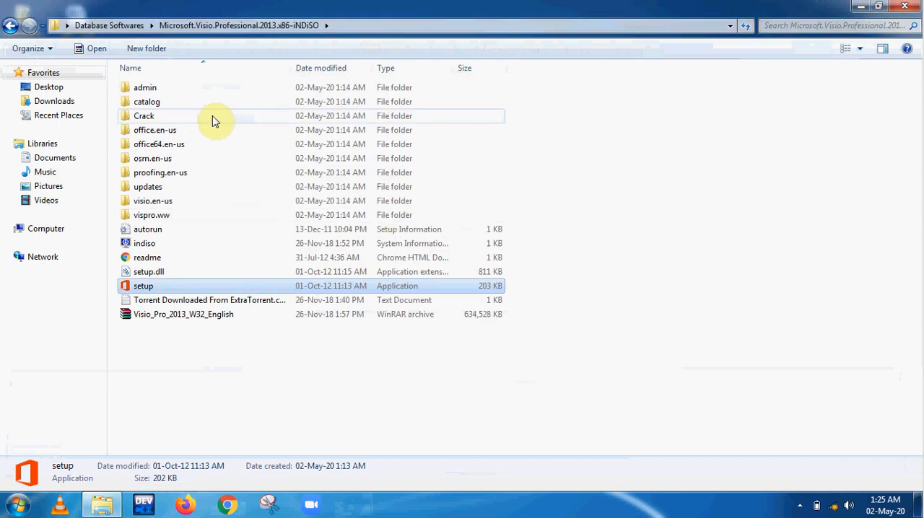
# Open the qemu folder inside the Crack folder and try to run the qemu application
pyautogui.doubleClick(212, 118)
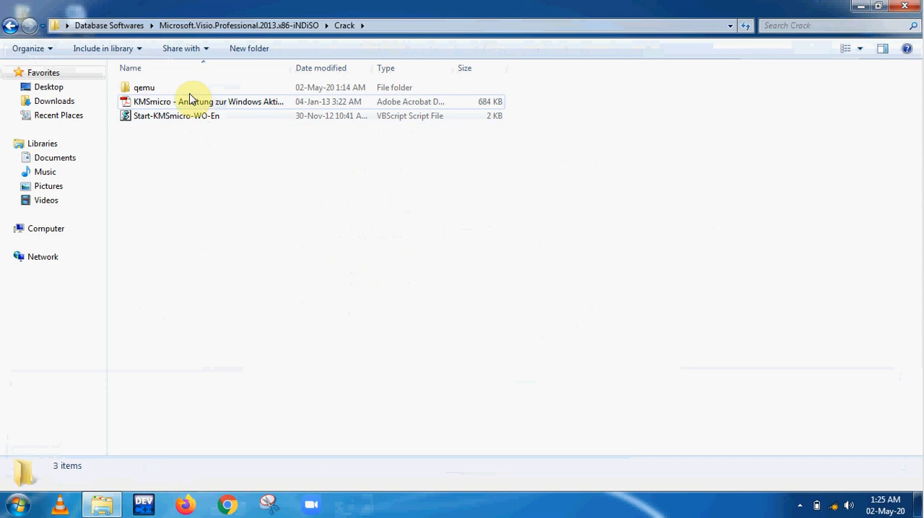
pyautogui.click(180, 88)
pyautogui.doubleClick(181, 87)
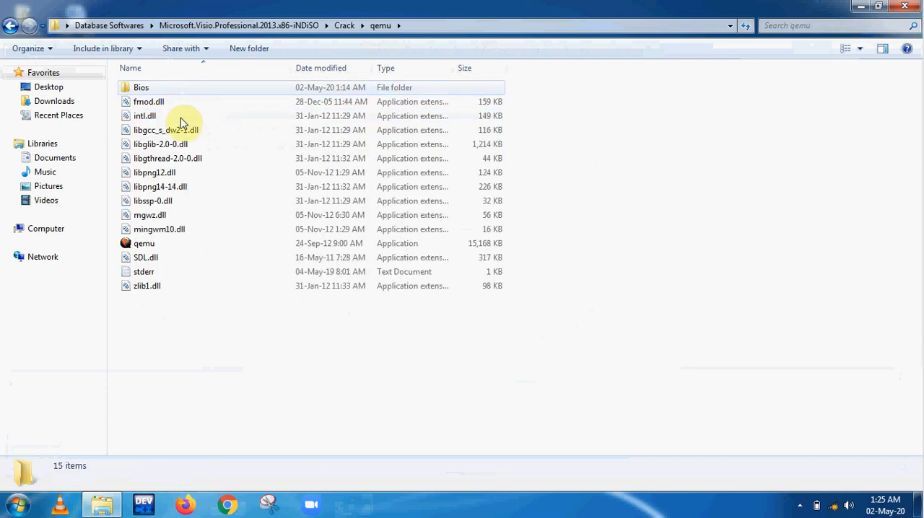
pyautogui.click(173, 247)
pyautogui.doubleClick(174, 249)
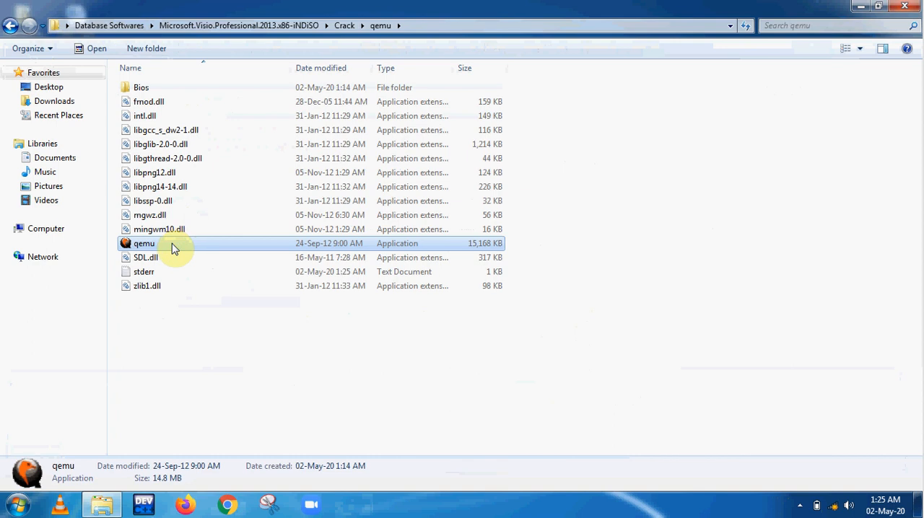
pyautogui.rightClick(173, 248)
pyautogui.click(232, 194)
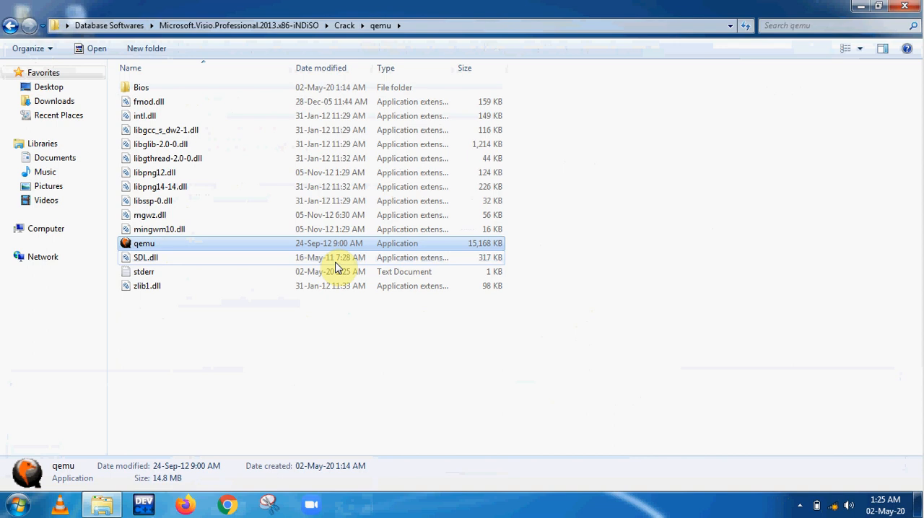
# Open the qemu icon image in the Bios folder and close the image viewer
pyautogui.doubleClick(183, 92)
pyautogui.click(163, 391)
pyautogui.doubleClick(163, 391)
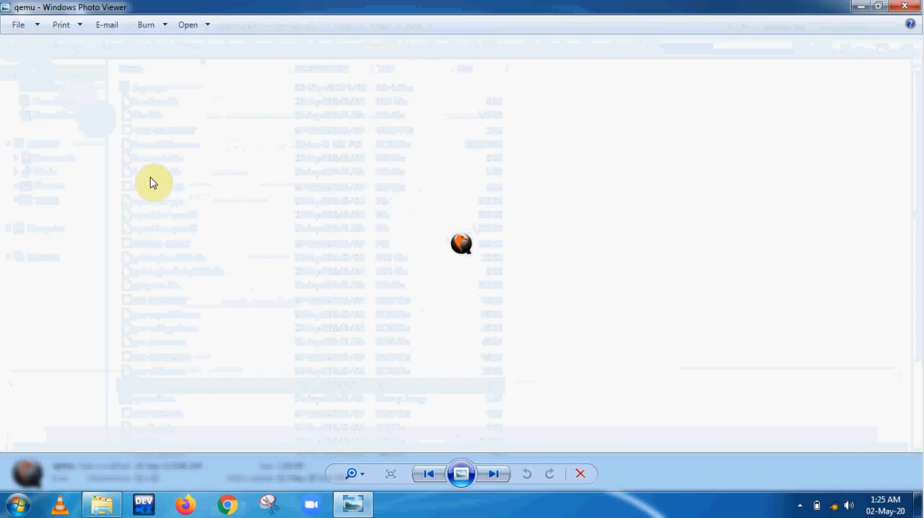
pyautogui.click(904, 6)
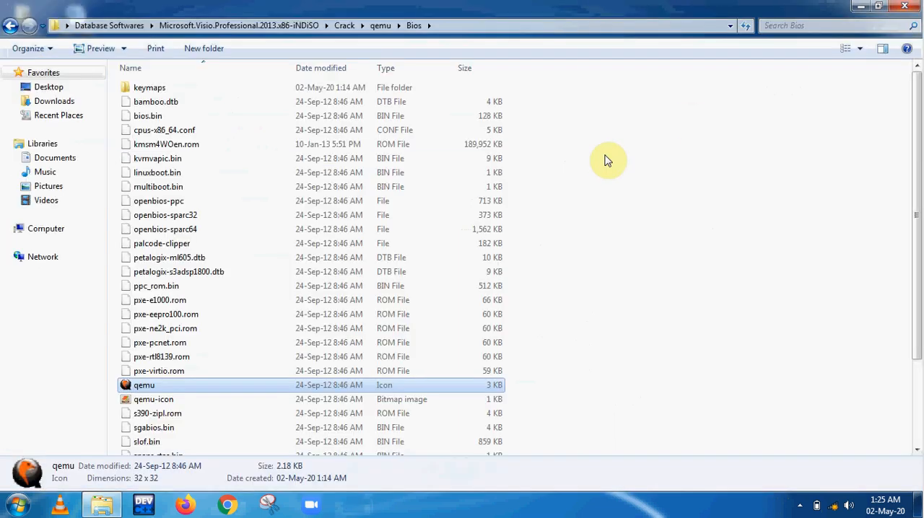
# Return to the Crack folder, select the Start-KMSmicro-WO-En script and clear the selection
pyautogui.click(10, 26)
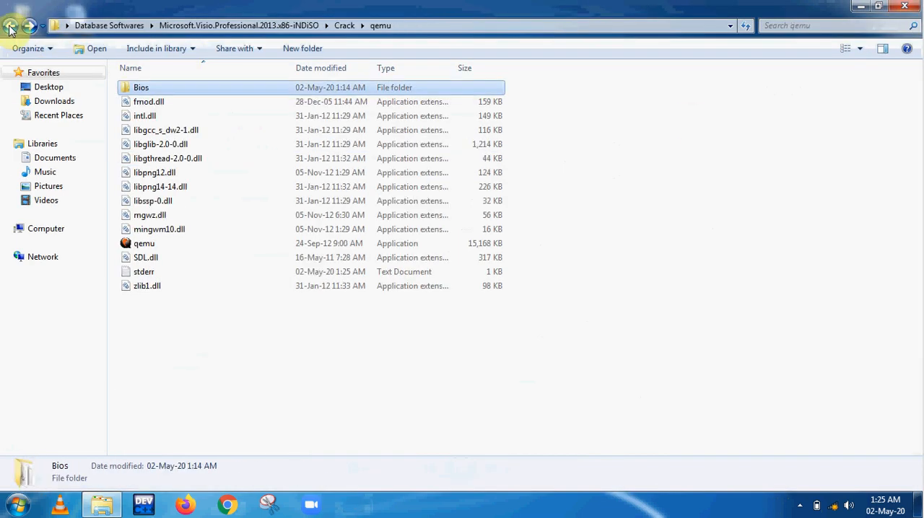
pyautogui.click(11, 25)
pyautogui.click(179, 120)
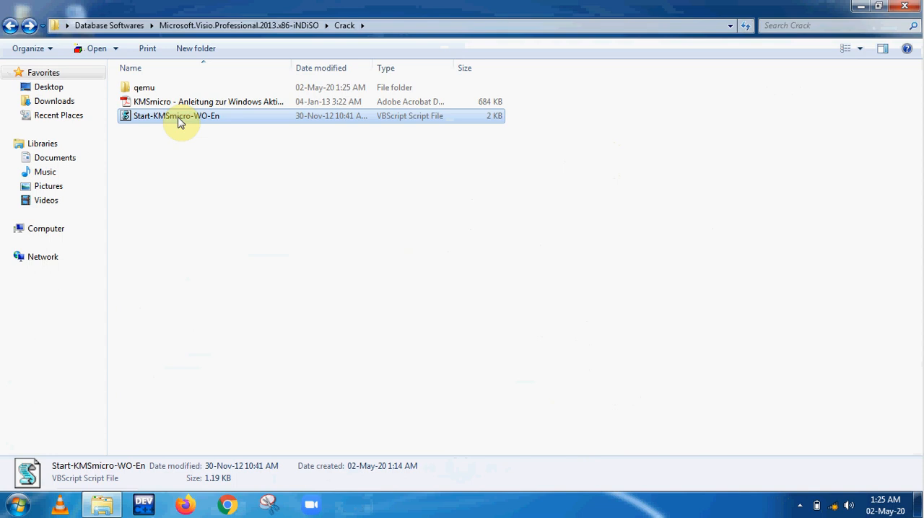
pyautogui.click(145, 228)
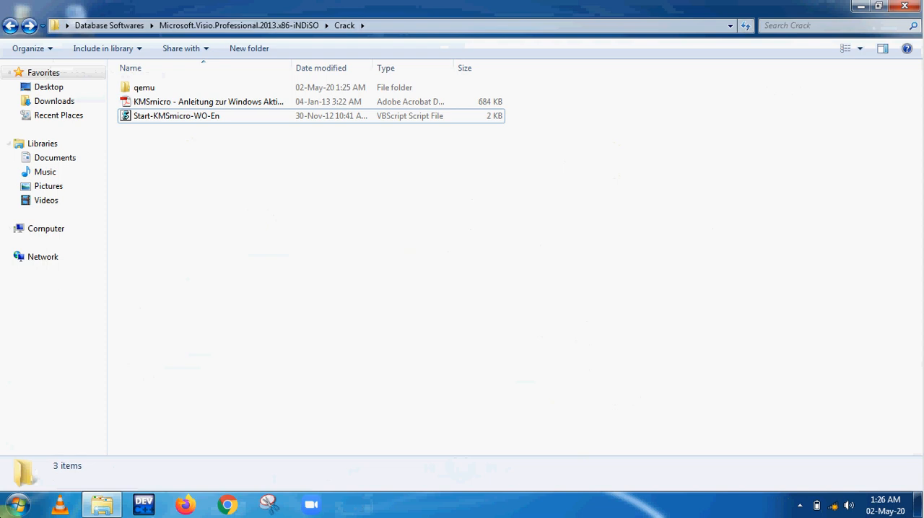
# Launch Visio 2013 from the Microsoft Office 2013 program group
pyautogui.click(17, 505)
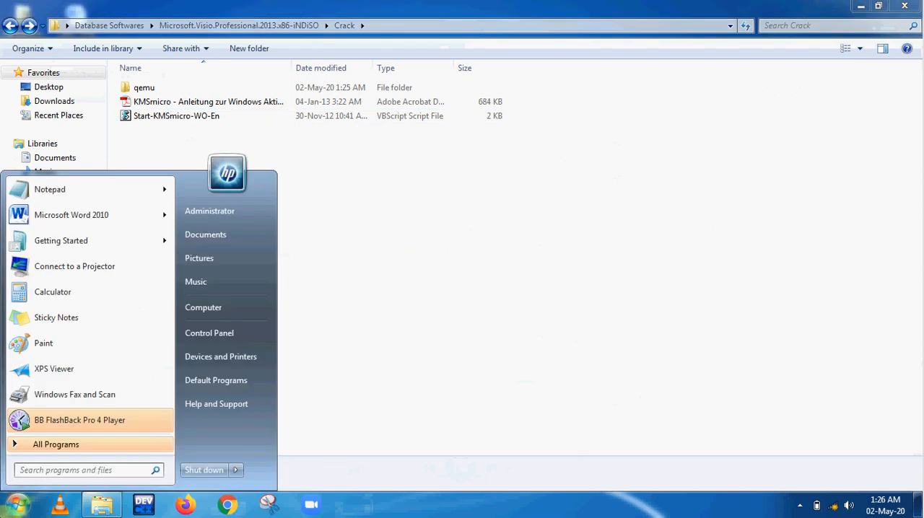
pyautogui.click(61, 446)
pyautogui.moveTo(172, 287); pyautogui.dragTo(168, 390)
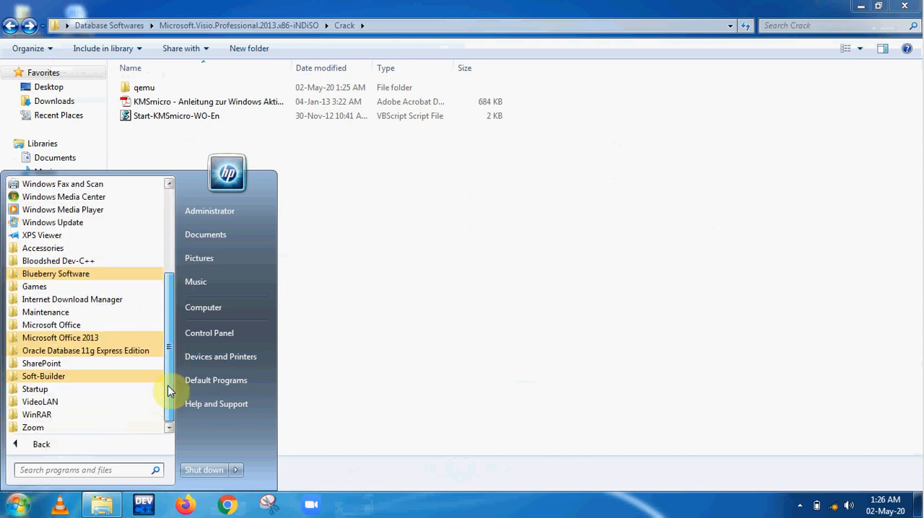
pyautogui.click(86, 337)
pyautogui.click(58, 351)
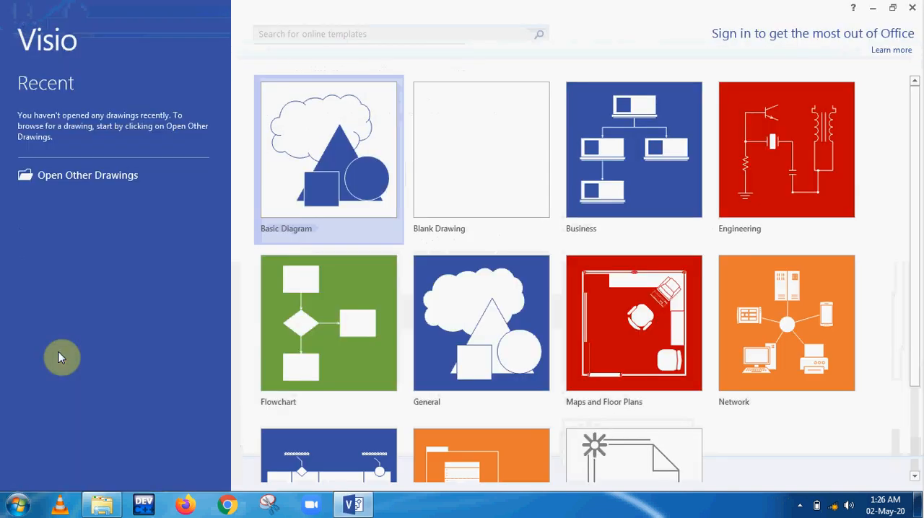
# Accept the recommended Office settings and complete the first-run setup, declining both sign-in and the online tour of new features
pyautogui.click(433, 160)
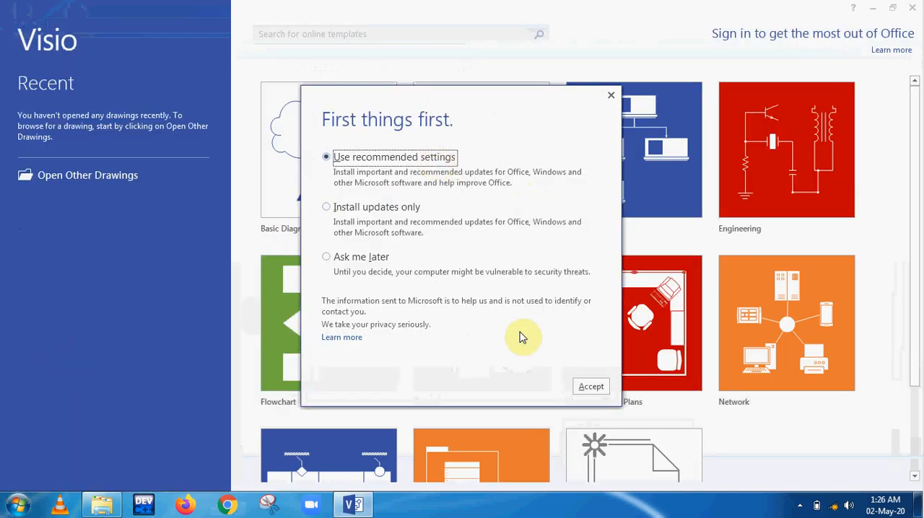
pyautogui.click(590, 387)
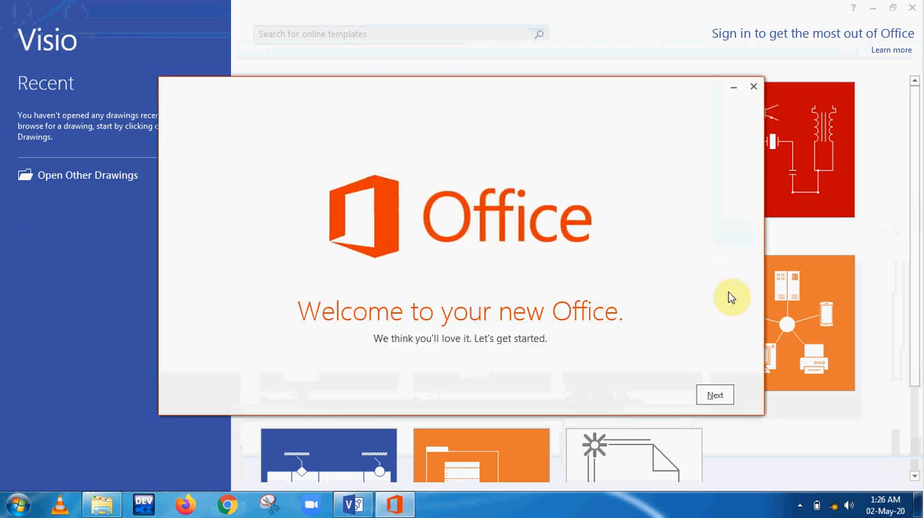
pyautogui.click(716, 397)
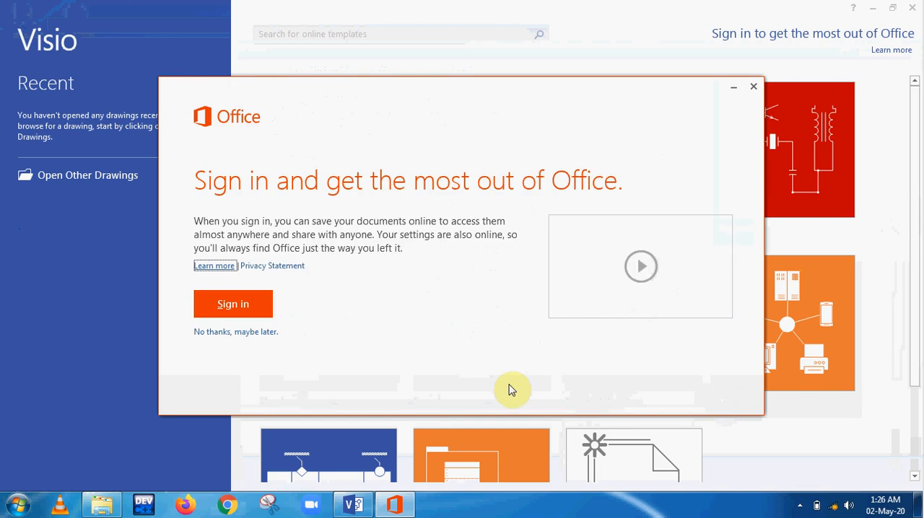
pyautogui.click(231, 332)
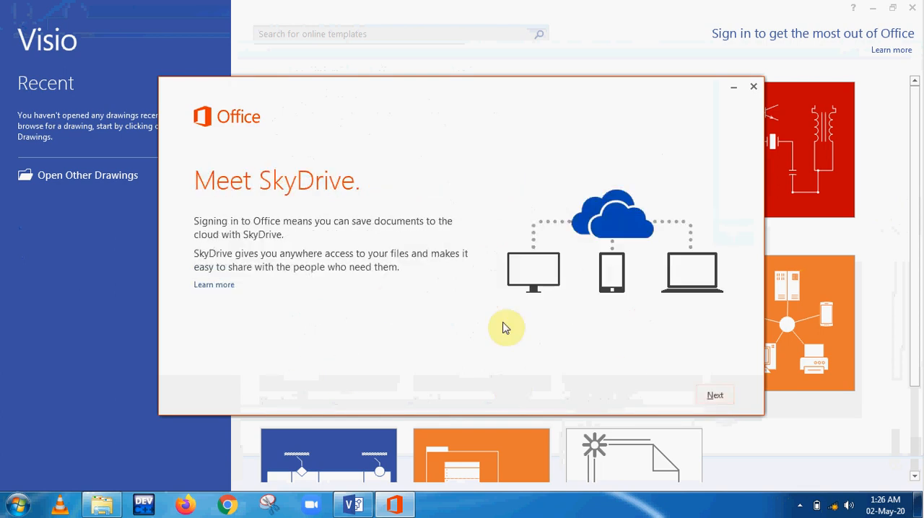
pyautogui.click(715, 396)
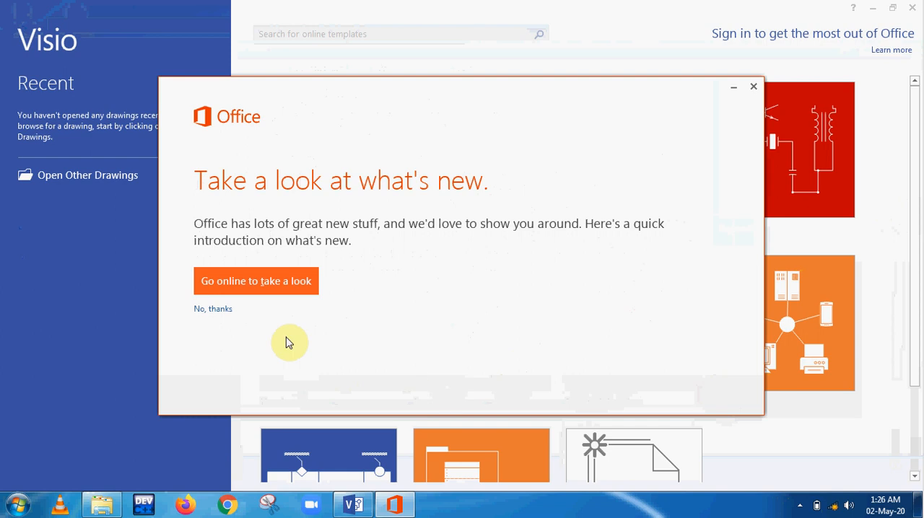
pyautogui.click(213, 310)
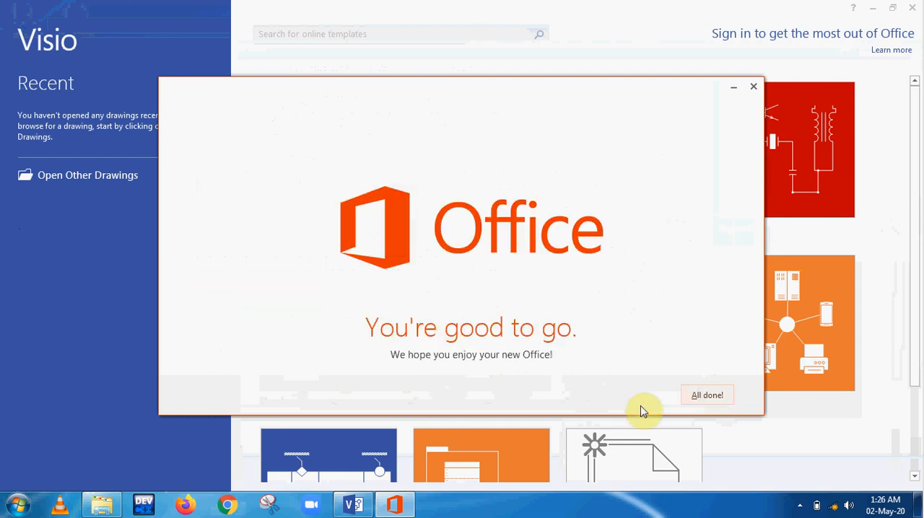
pyautogui.click(698, 398)
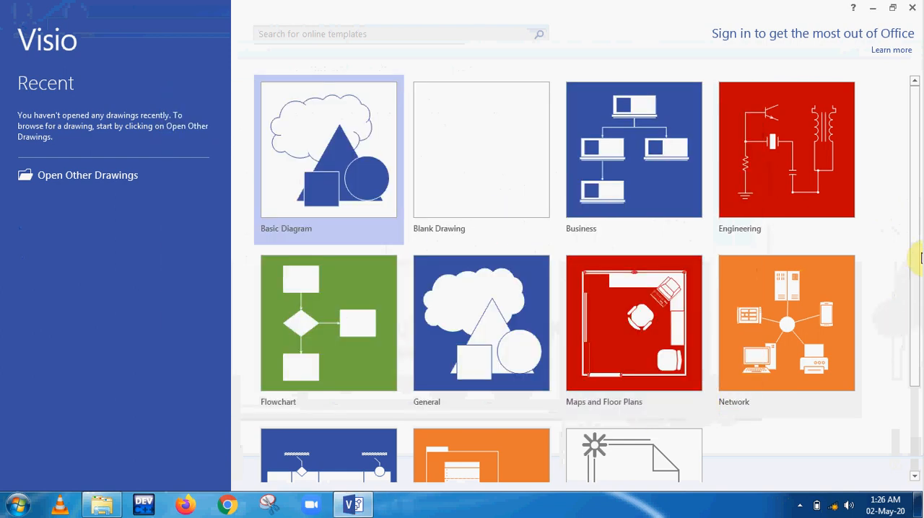
# Browse the Software and Database templates, preview Chen's Database Notation and dismiss the preview without creating a drawing
pyautogui.scroll(-1, 915, 404)
pyautogui.scroll(-1, 913, 431)
pyautogui.click(493, 399)
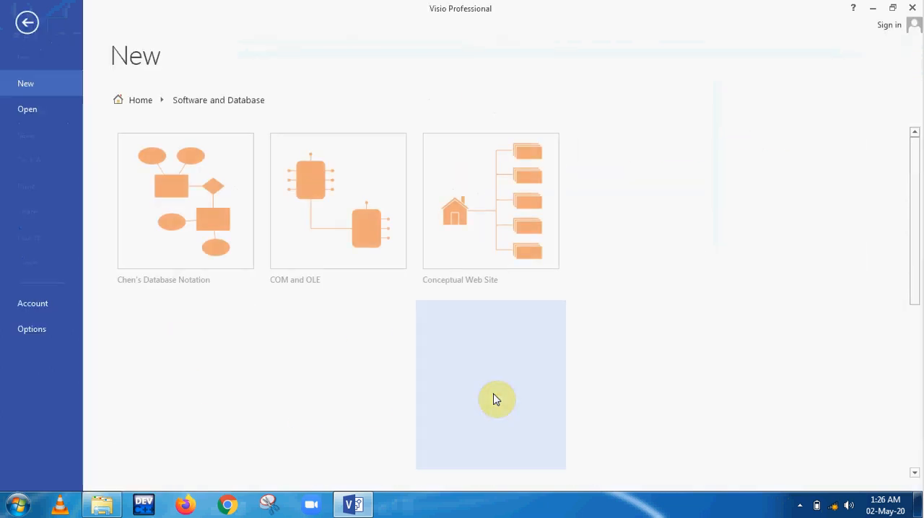
pyautogui.click(193, 253)
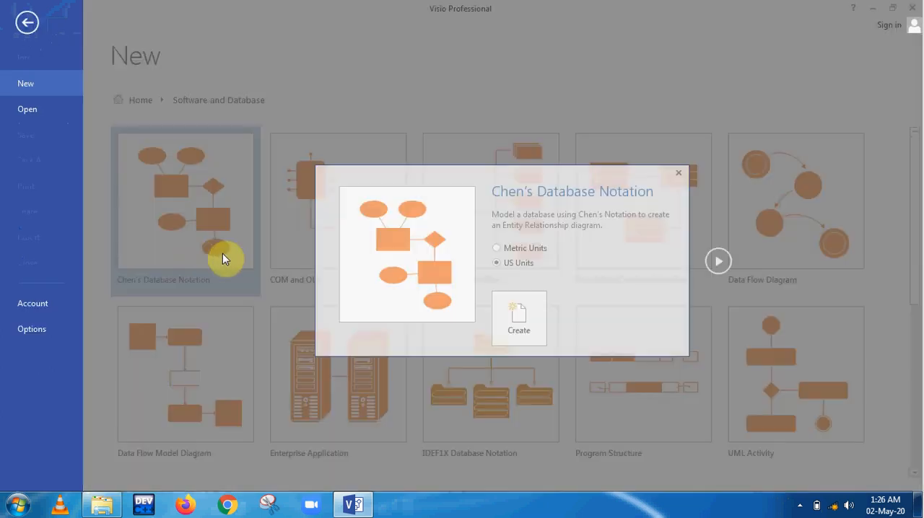
pyautogui.click(766, 198)
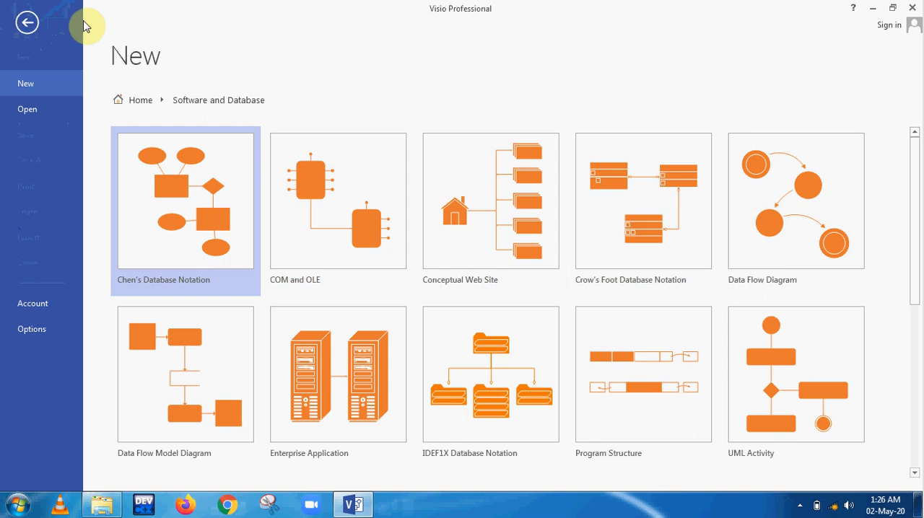
# Return to the Visio start screen, reopen the Software and Database template category and close Visio
pyautogui.click(29, 22)
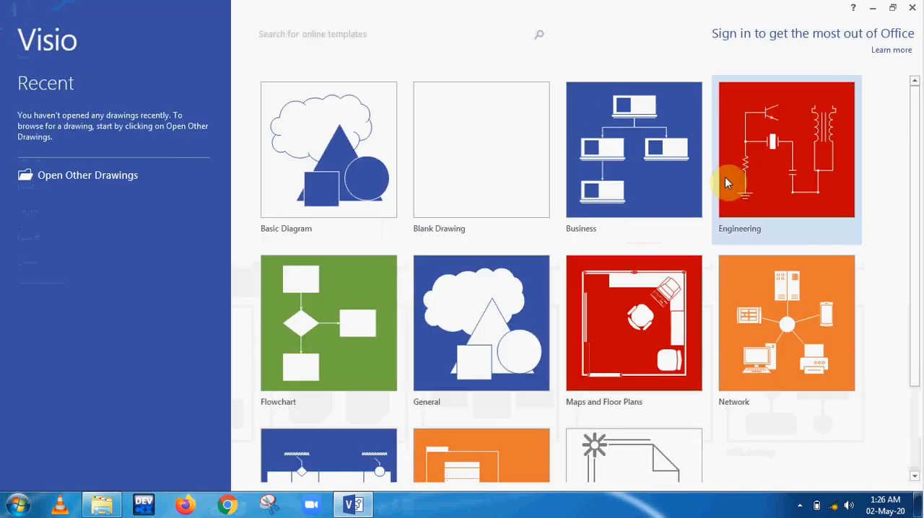
pyautogui.moveTo(916, 149); pyautogui.dragTo(909, 260)
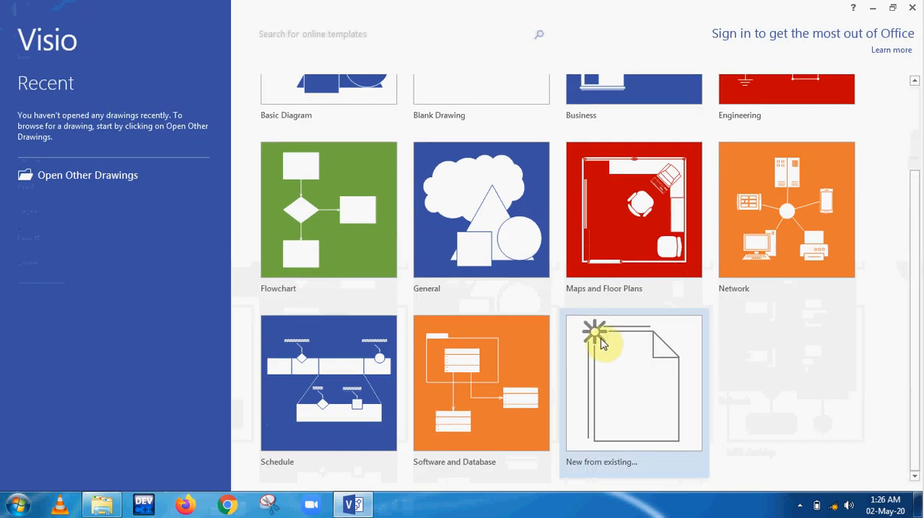
pyautogui.click(502, 375)
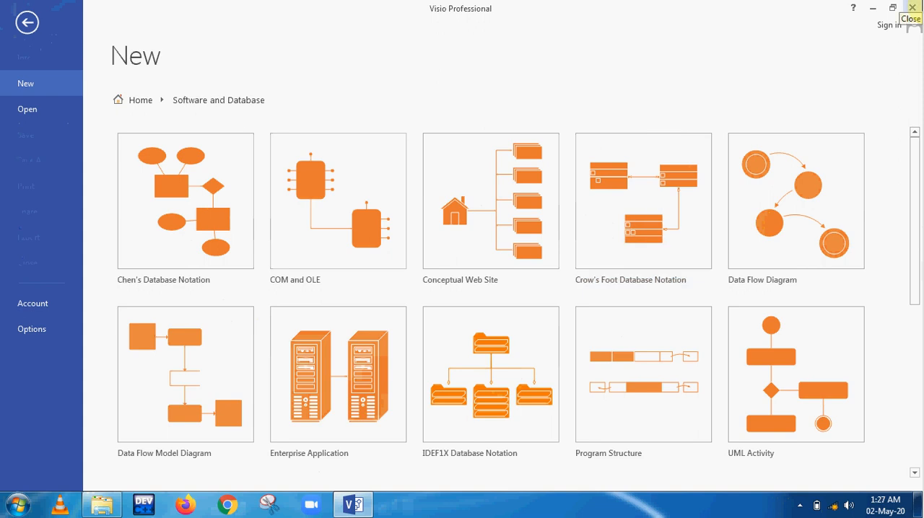
pyautogui.click(912, 7)
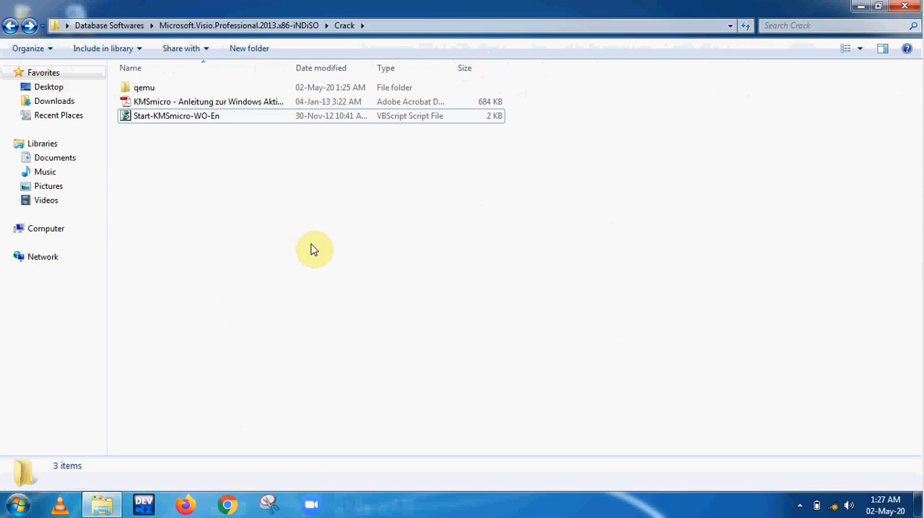
# Return to the Database Softwares folder, open its sqldeveloper folder and launch the sqldeveloper application
pyautogui.click(11, 26)
pyautogui.click(11, 26)
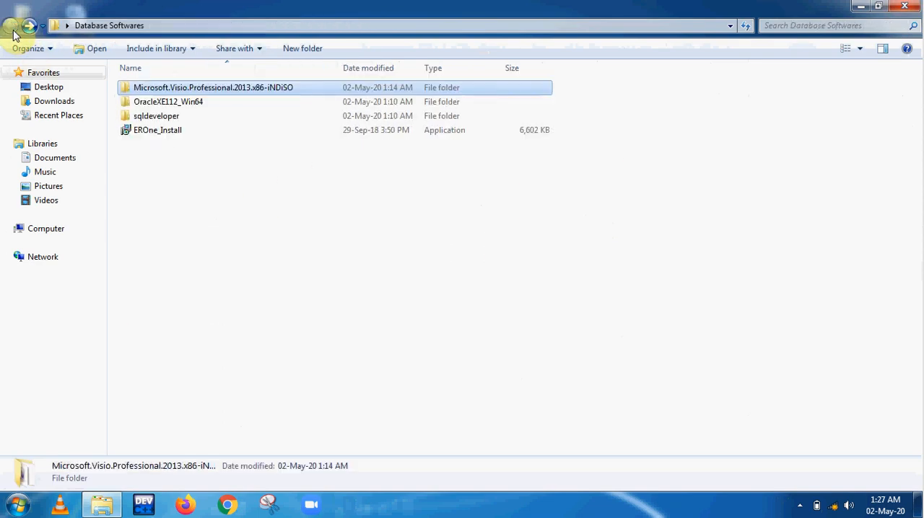
pyautogui.click(202, 102)
pyautogui.click(201, 132)
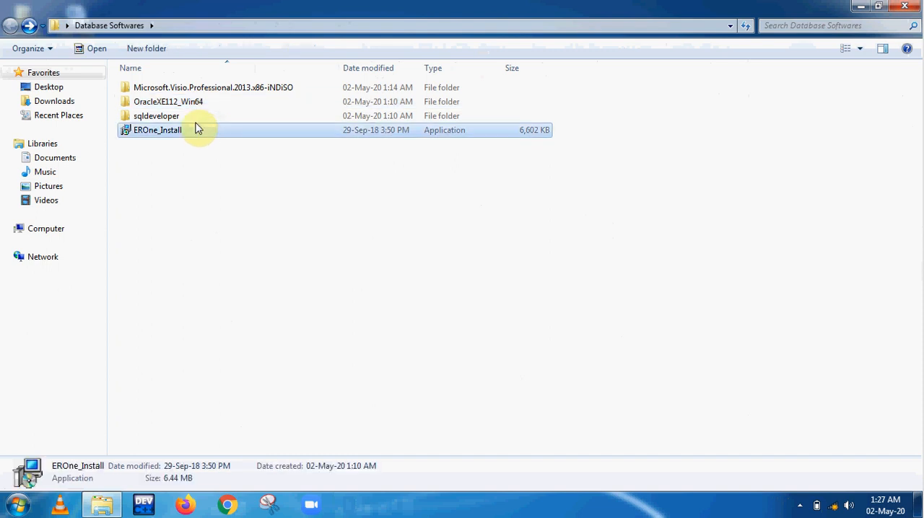
pyautogui.doubleClick(192, 117)
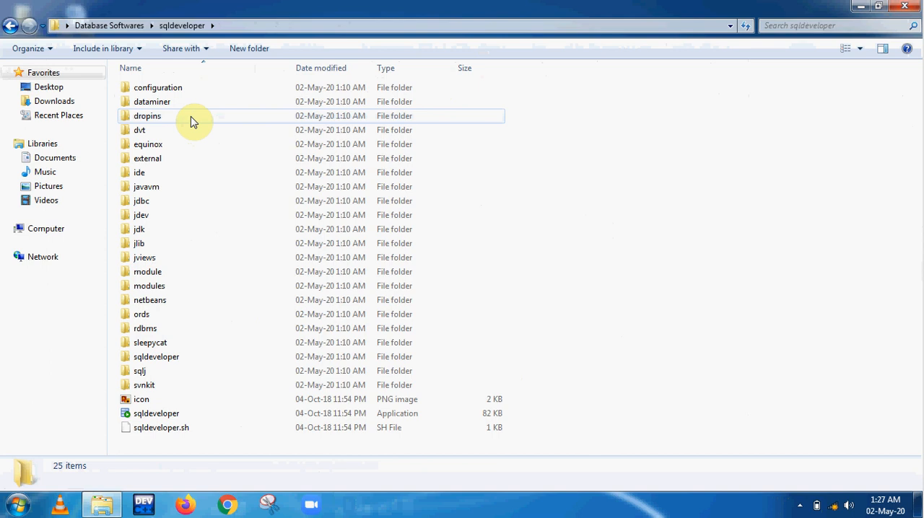
pyautogui.click(173, 418)
pyautogui.doubleClick(172, 417)
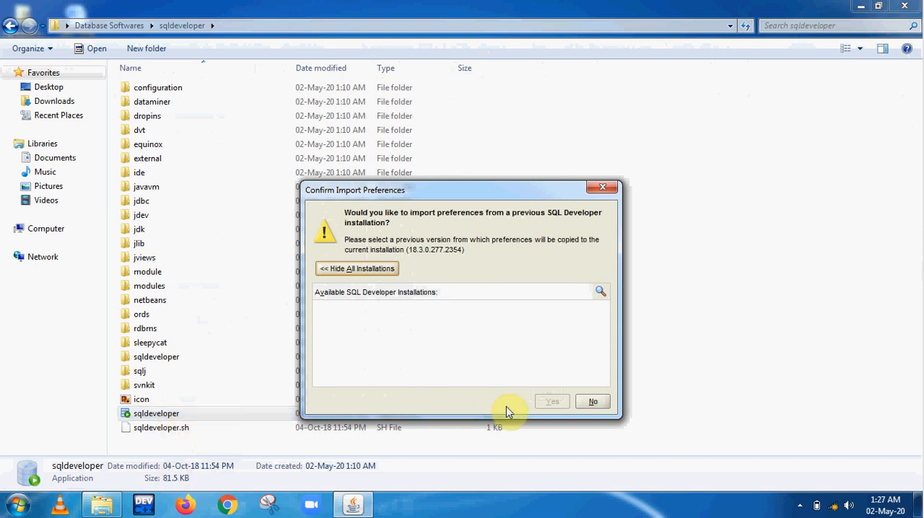
# Decline importing preferences from a previous installation, allow automated usage reporting to Oracle and maximize the Oracle SQL Developer window
pyautogui.click(591, 403)
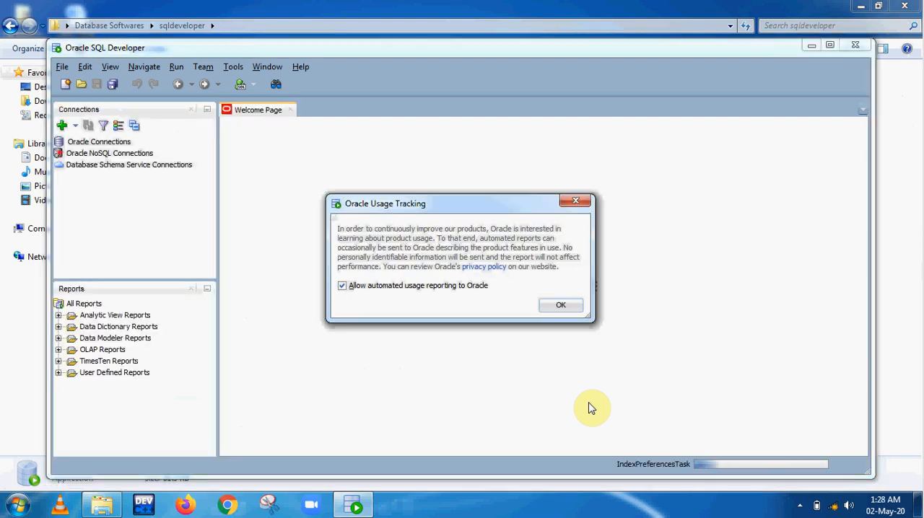
pyautogui.click(556, 309)
pyautogui.click(830, 45)
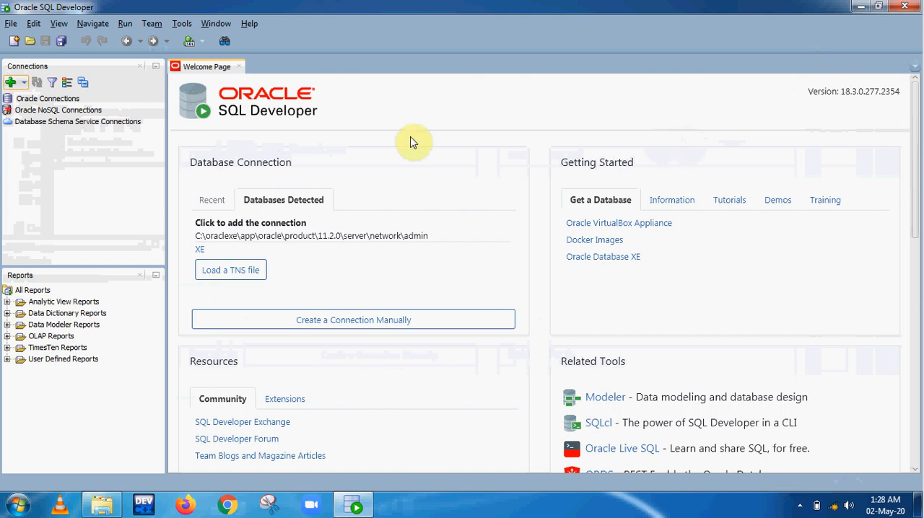
# Create a database connection named System with username SYSTEM and the account password, test it and connect
pyautogui.click(11, 83)
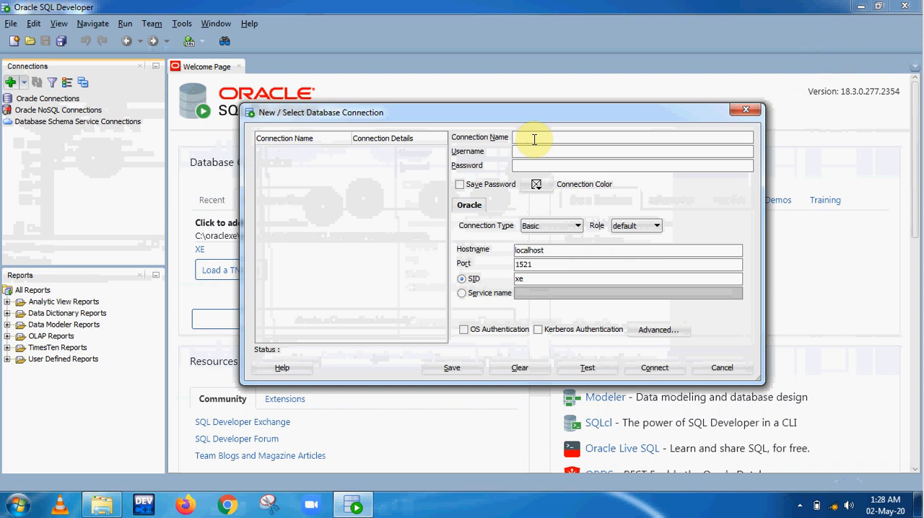
pyautogui.write('System')
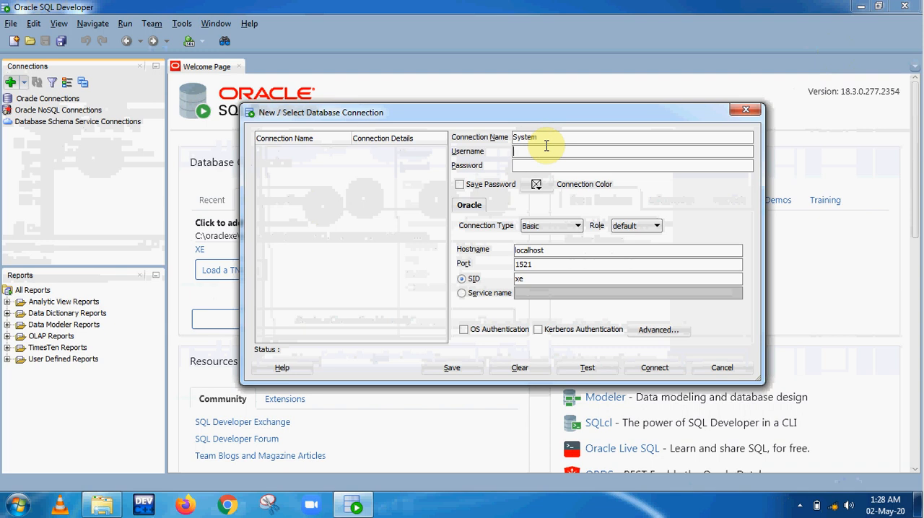
pyautogui.write('SYSTEM')
pyautogui.click(544, 167)
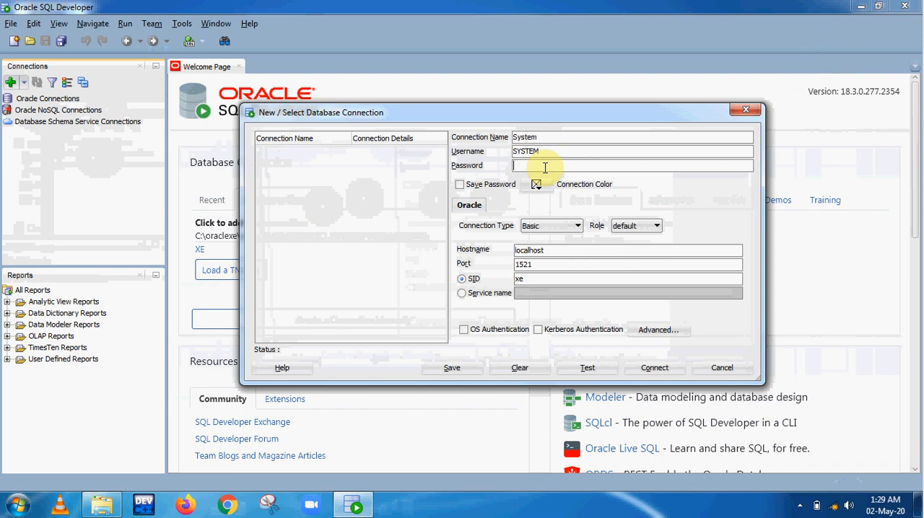
pyautogui.write('••••')
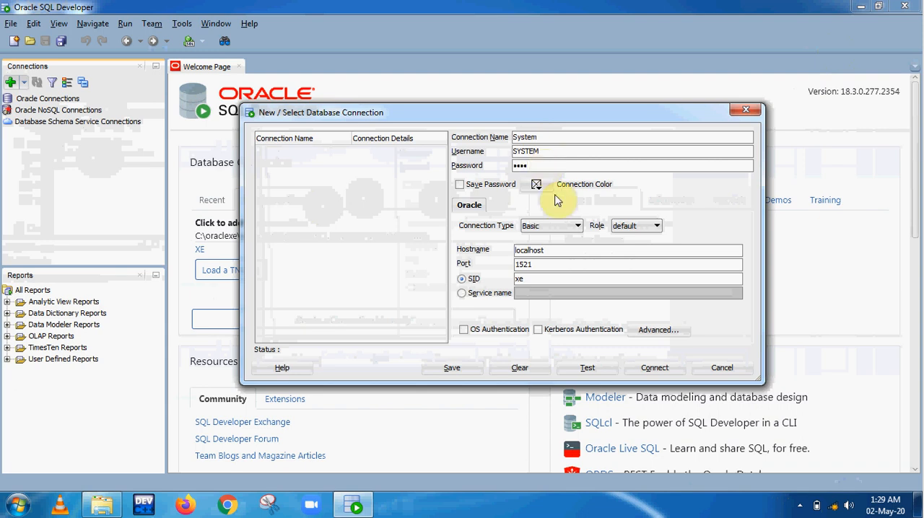
pyautogui.click(589, 370)
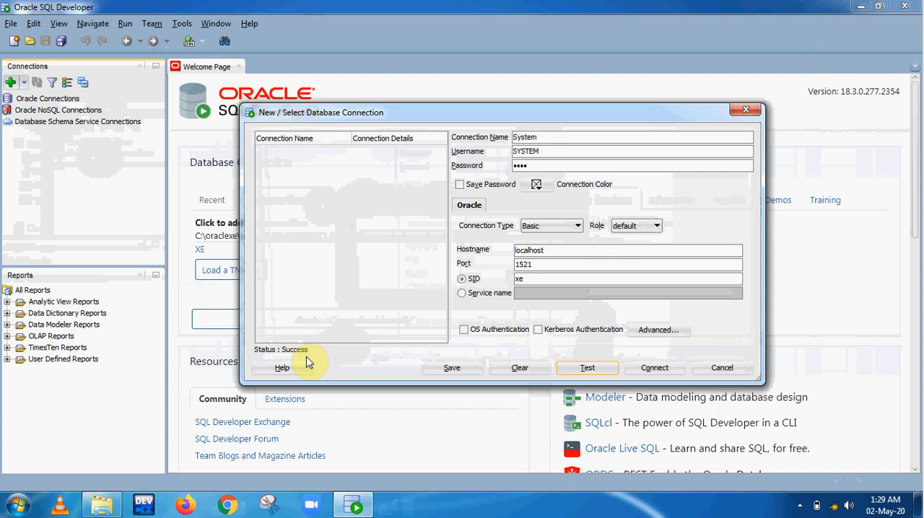
pyautogui.click(663, 372)
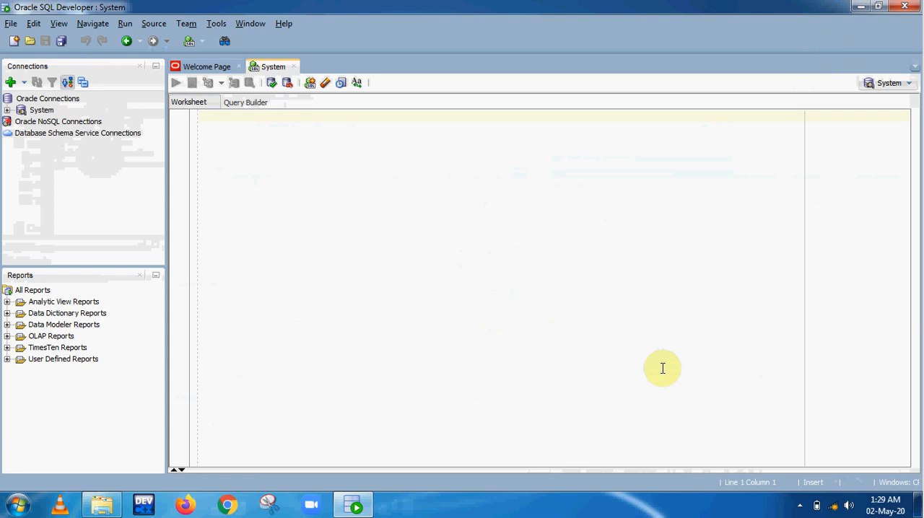
# Expand the System connection and its Other Users node to reach the list of database users
pyautogui.click(7, 111)
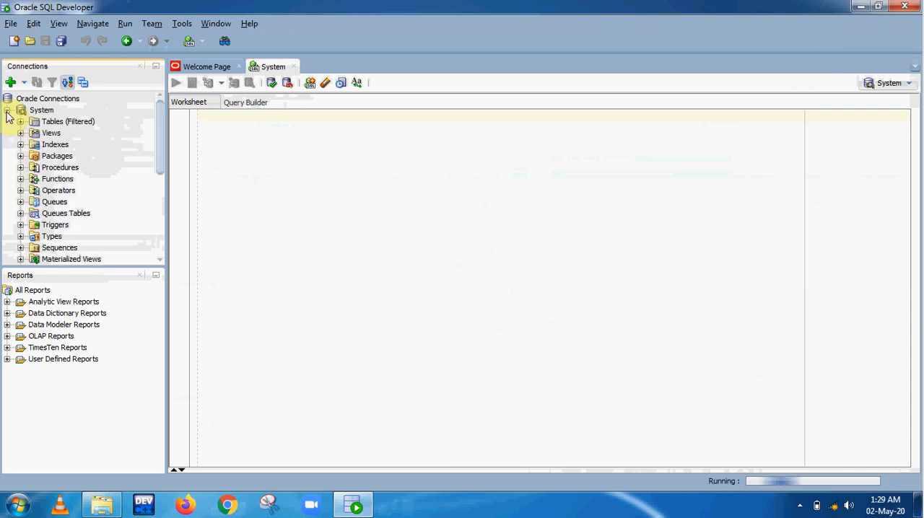
pyautogui.click(7, 111)
pyautogui.click(7, 110)
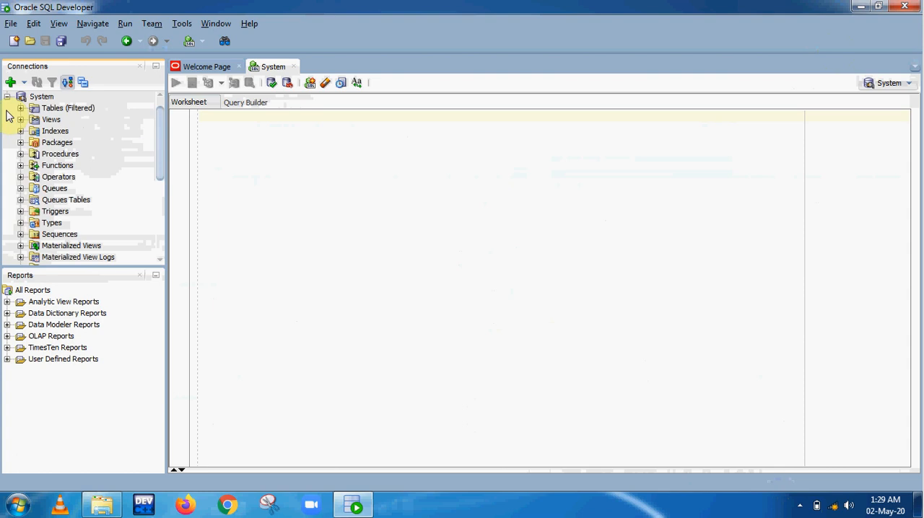
pyautogui.moveTo(161, 130); pyautogui.dragTo(162, 210)
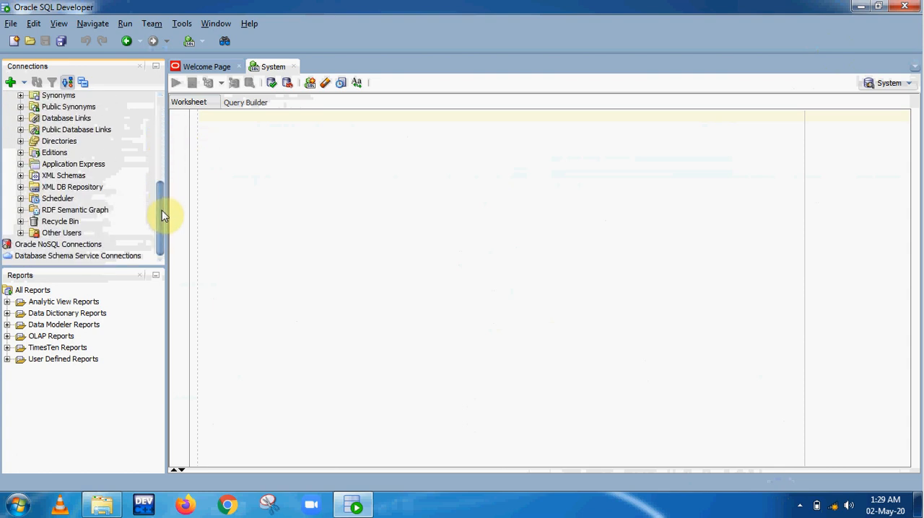
pyautogui.click(20, 233)
pyautogui.moveTo(166, 178); pyautogui.dragTo(165, 239)
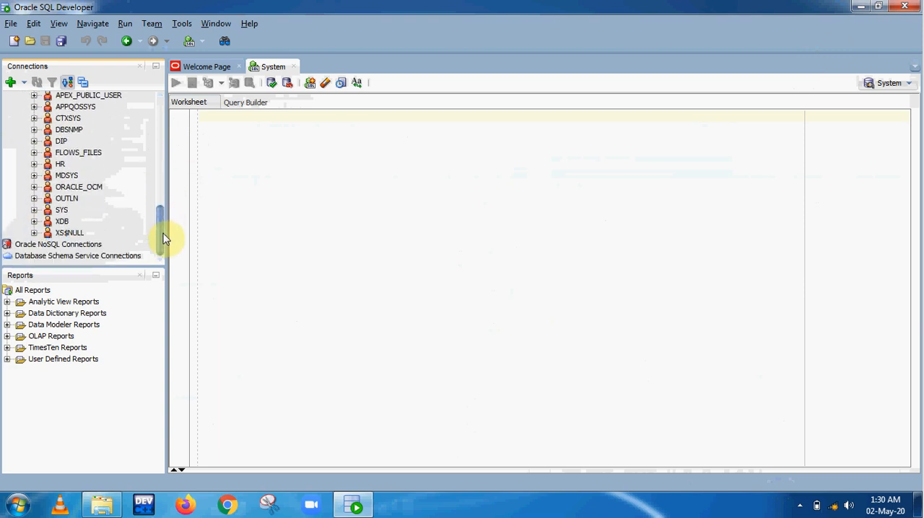
# Edit the HR user under Other Users, clearing its Account is Locked and Password Expired options
pyautogui.click(60, 165)
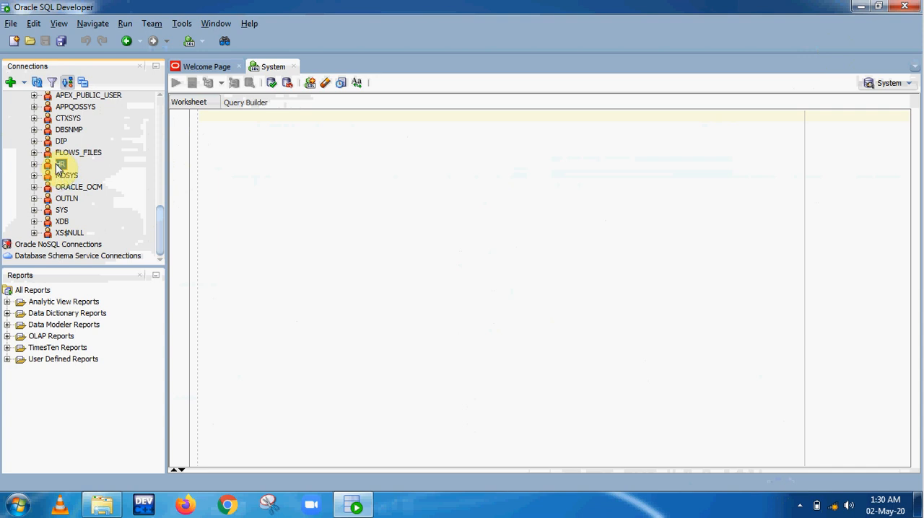
pyautogui.rightClick(59, 166)
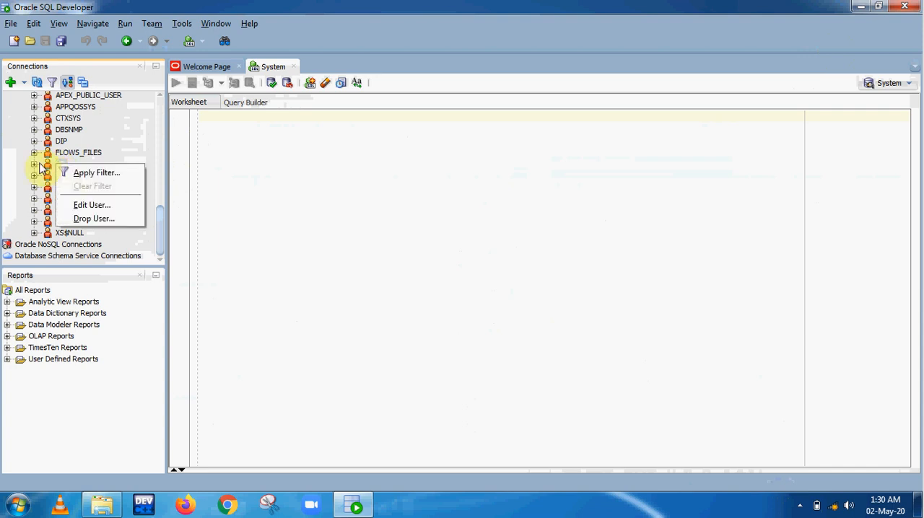
pyautogui.click(80, 207)
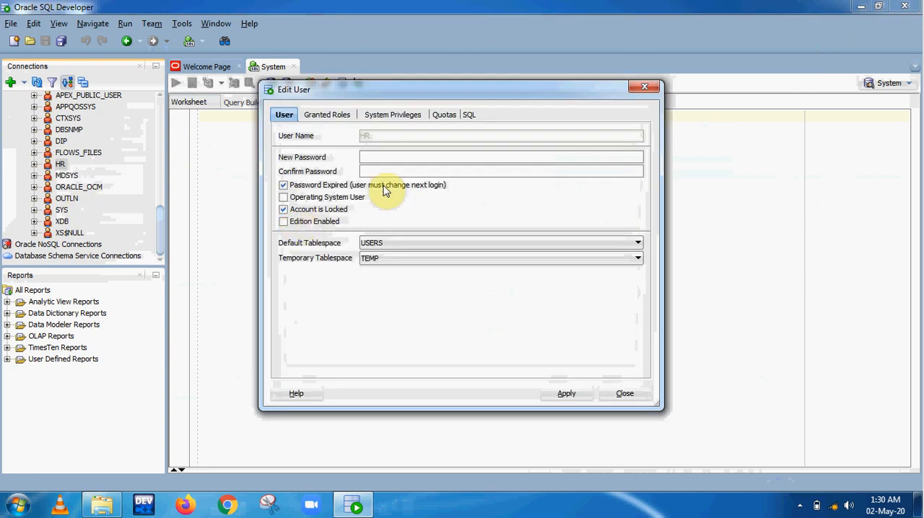
pyautogui.click(315, 215)
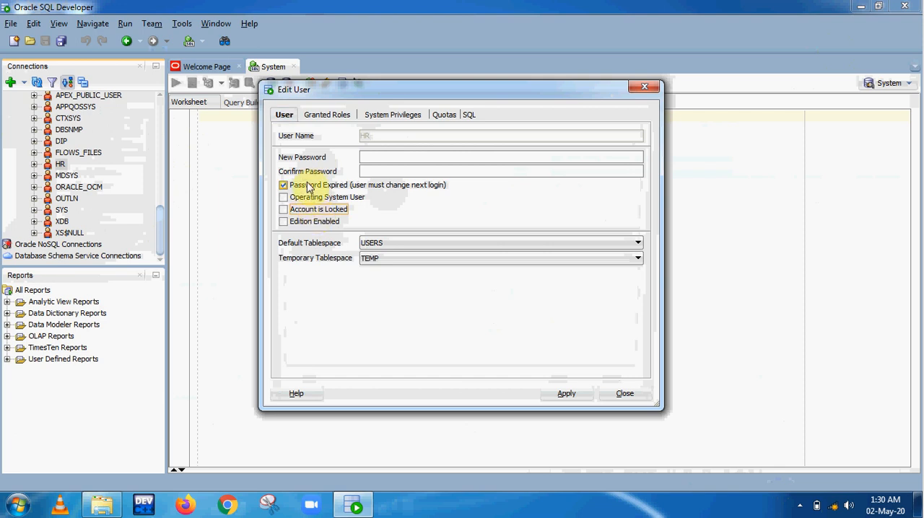
pyautogui.click(308, 186)
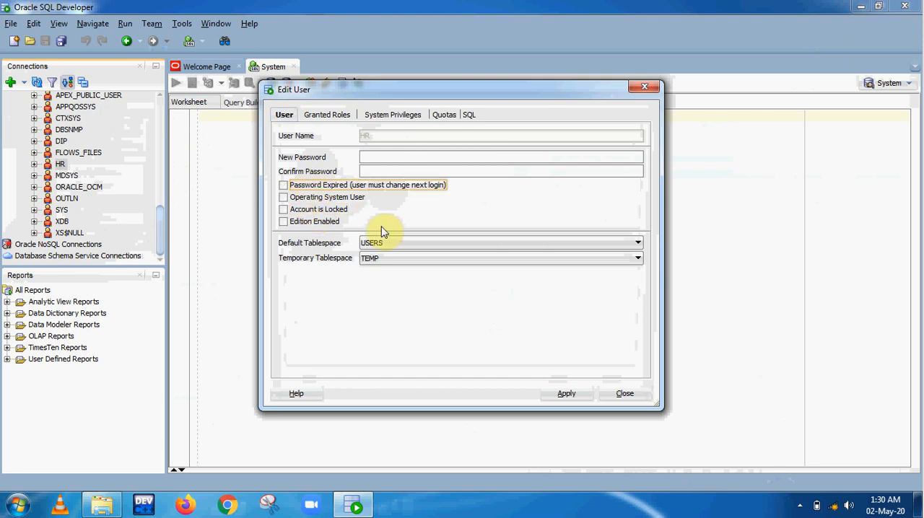
# Enter and confirm a new password for the HR user, apply the user changes and close the Edit User dialog
pyautogui.click(389, 160)
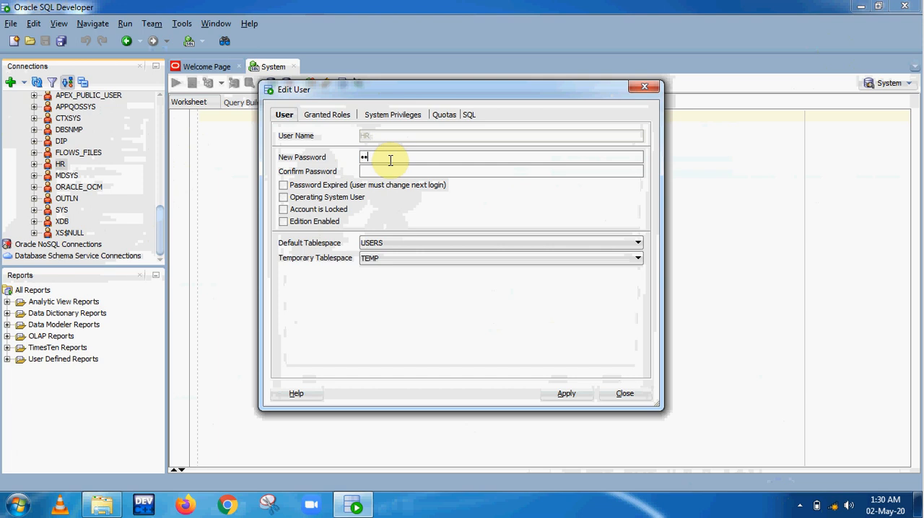
pyautogui.write('hr')
pyautogui.click(568, 395)
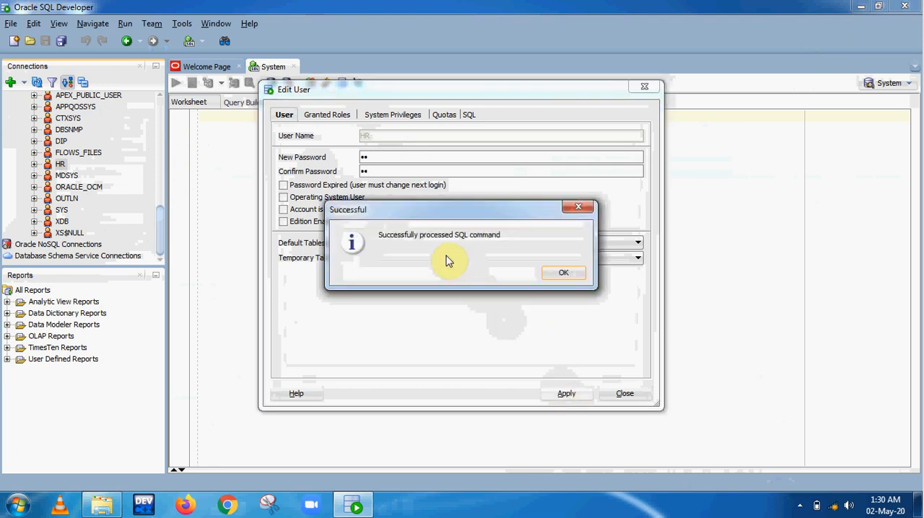
pyautogui.click(554, 278)
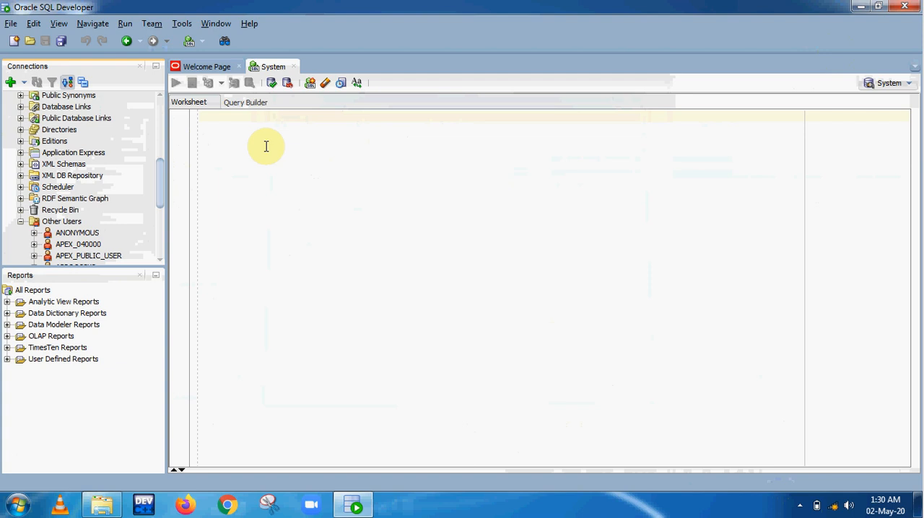
# Create a database connection named HR with username HR and the account password, test it and connect
pyautogui.click(10, 84)
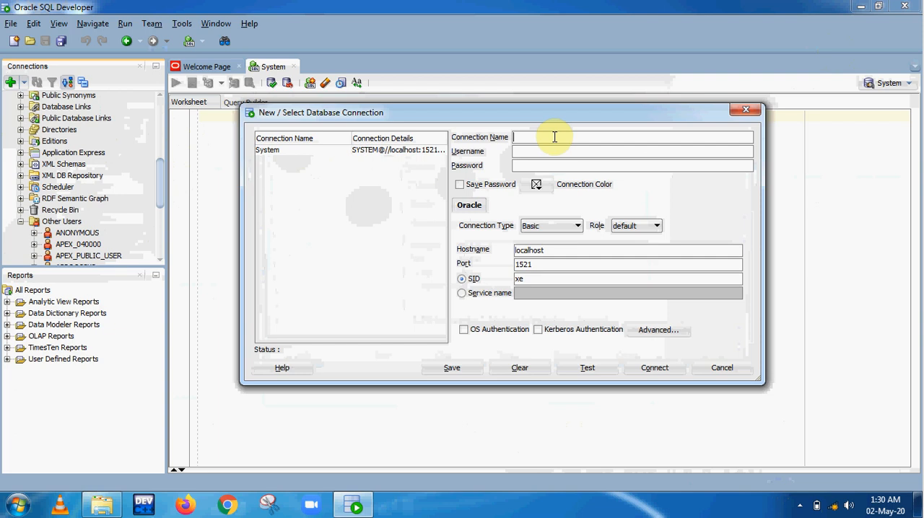
pyautogui.write('HR')
pyautogui.click(554, 151)
pyautogui.write('HR')
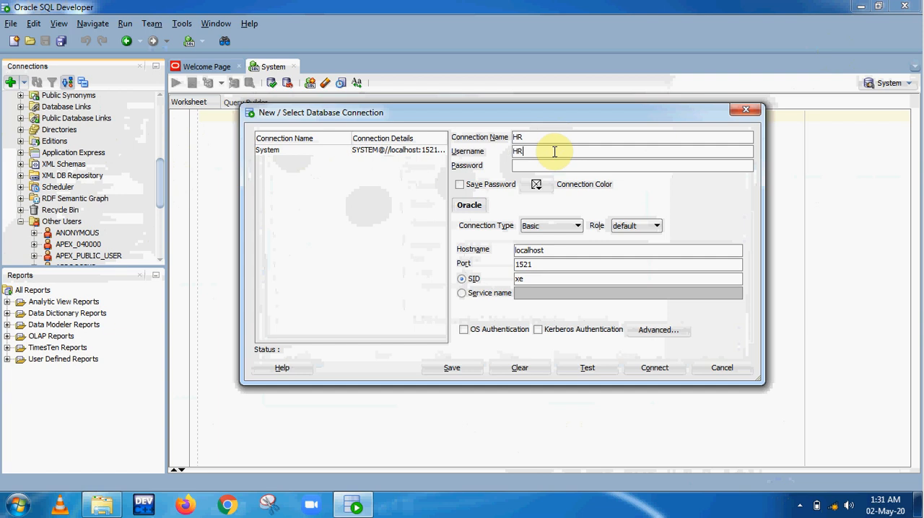
pyautogui.click(553, 166)
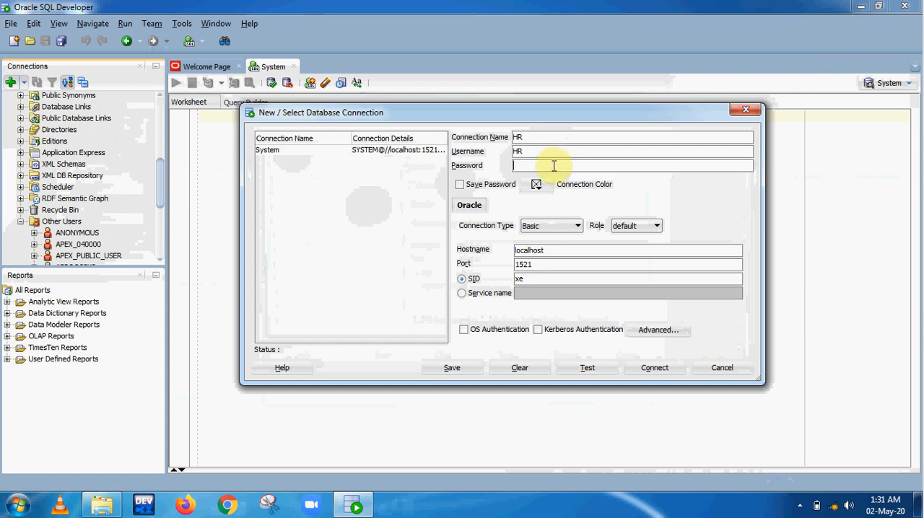
pyautogui.write('hr')
pyautogui.click(587, 369)
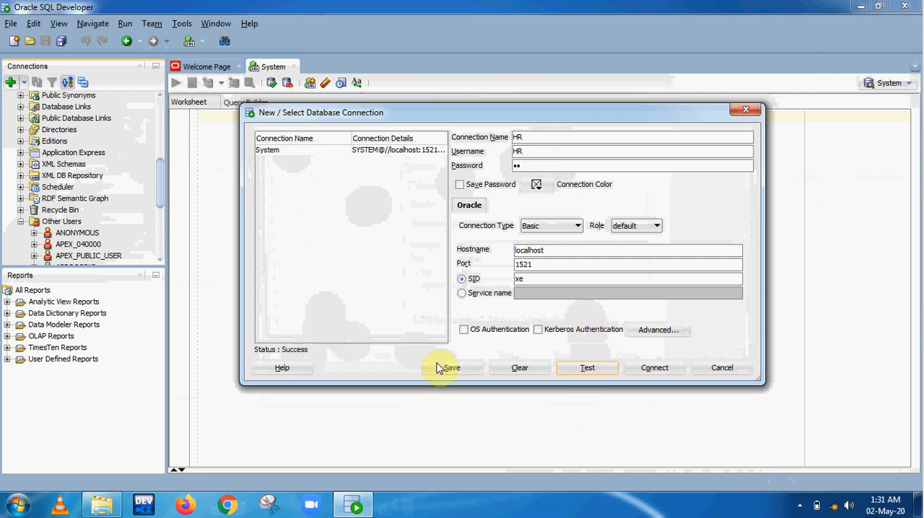
pyautogui.click(664, 372)
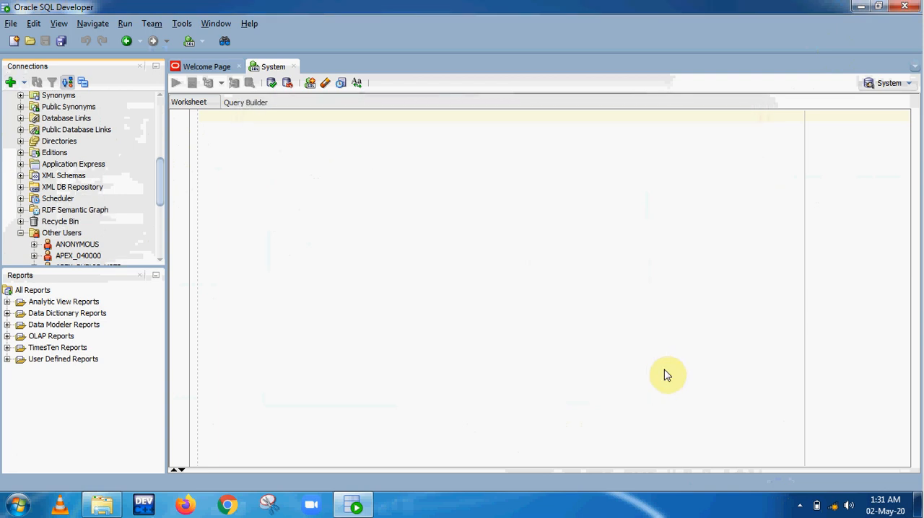
# Collapse the System connection's tree and close the System and HR worksheets
pyautogui.moveTo(161, 191); pyautogui.dragTo(153, 126)
pyautogui.click(7, 121)
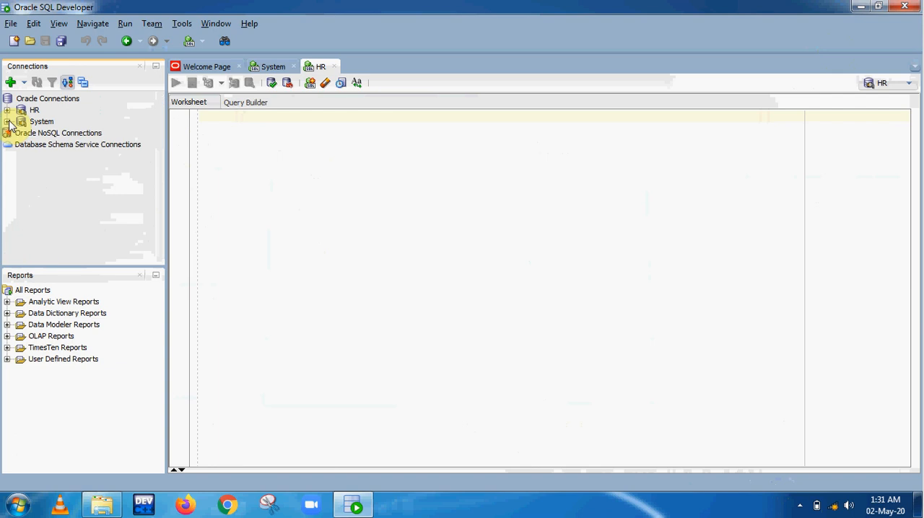
pyautogui.click(20, 113)
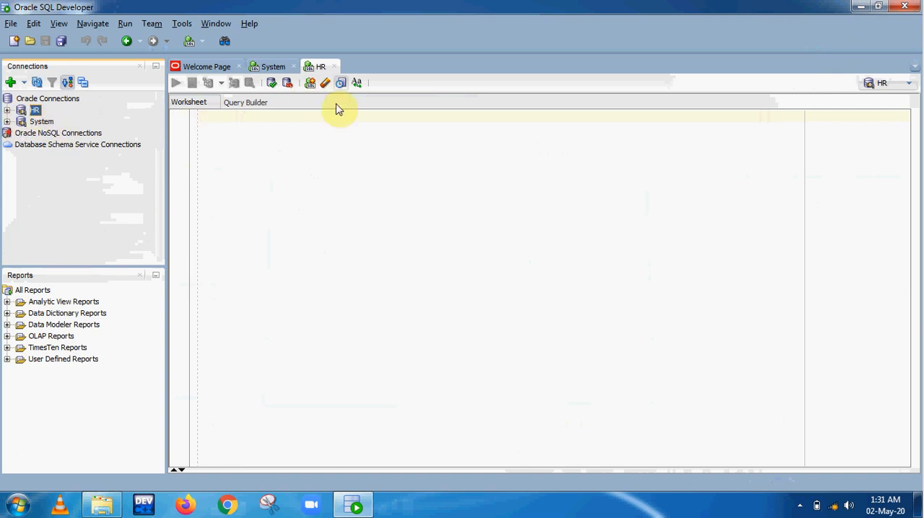
pyautogui.click(329, 188)
pyautogui.click(277, 72)
pyautogui.click(293, 66)
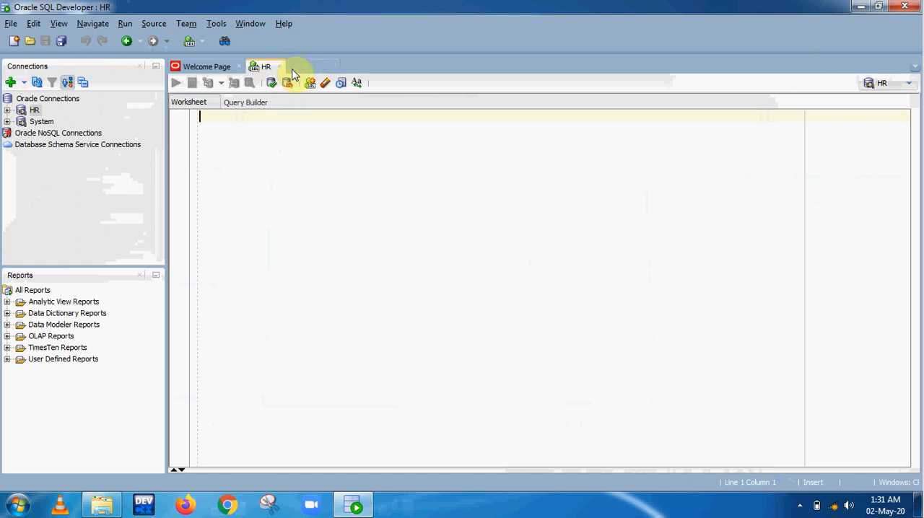
pyautogui.click(278, 66)
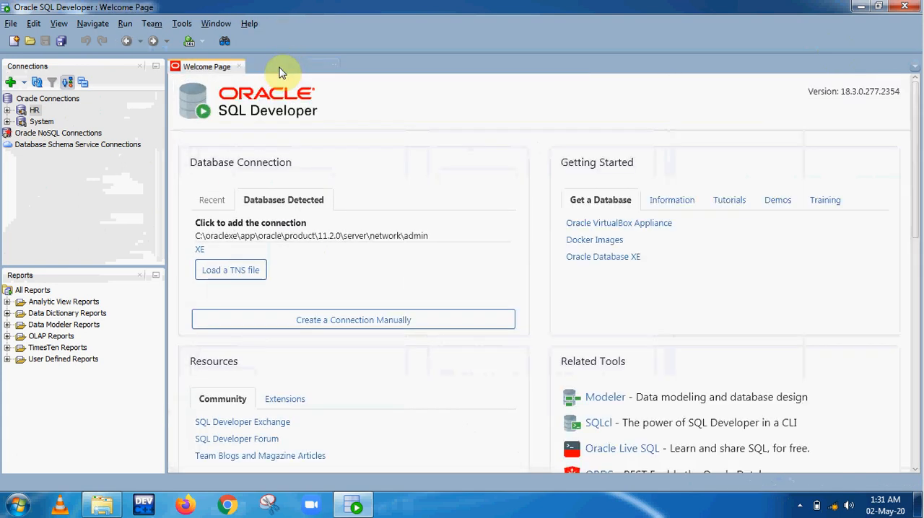
# Disconnect the HR connection and connect it again by entering the HR account password
pyautogui.rightClick(28, 114)
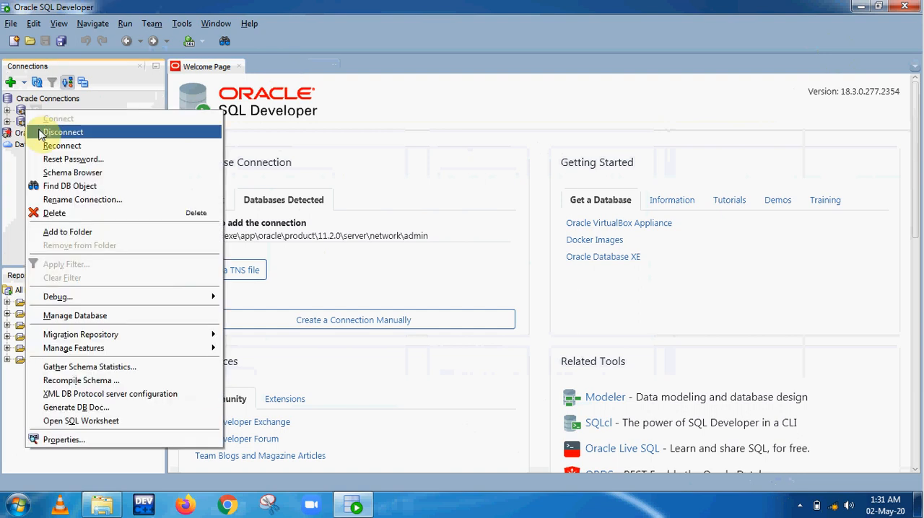
pyautogui.click(40, 134)
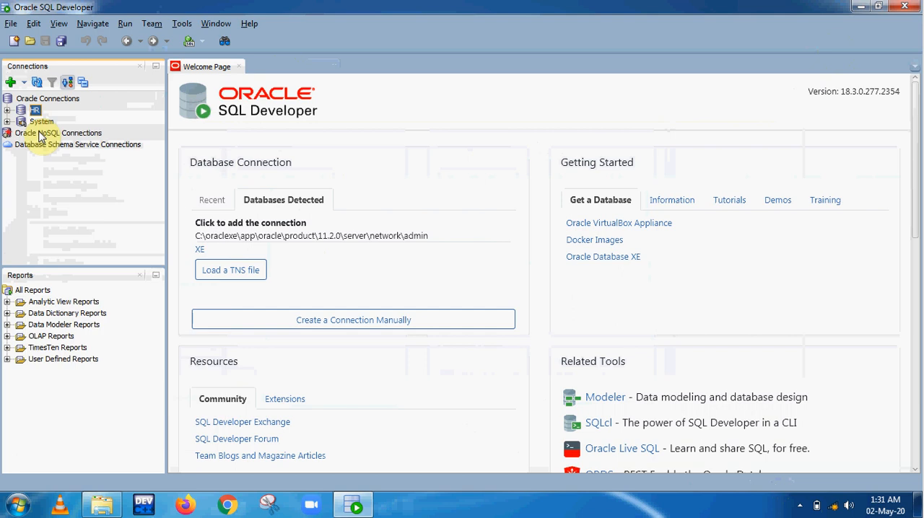
pyautogui.rightClick(26, 108)
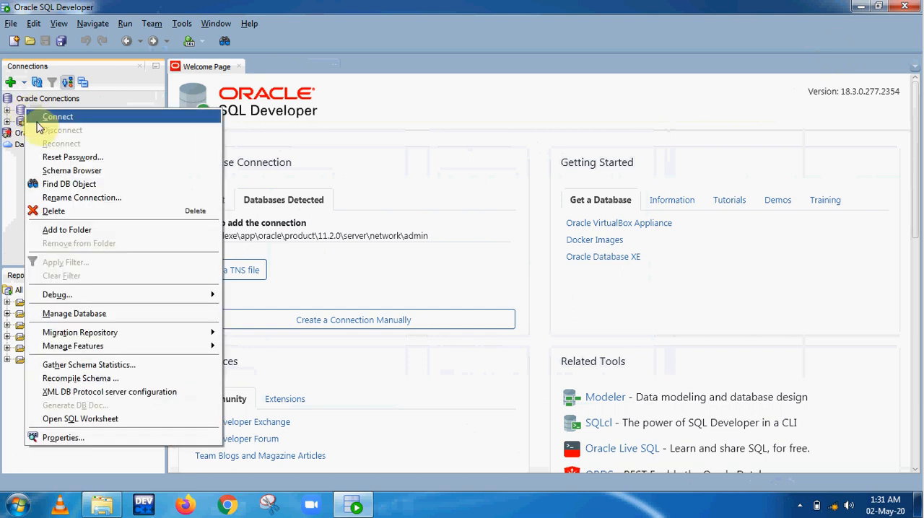
pyautogui.click(38, 119)
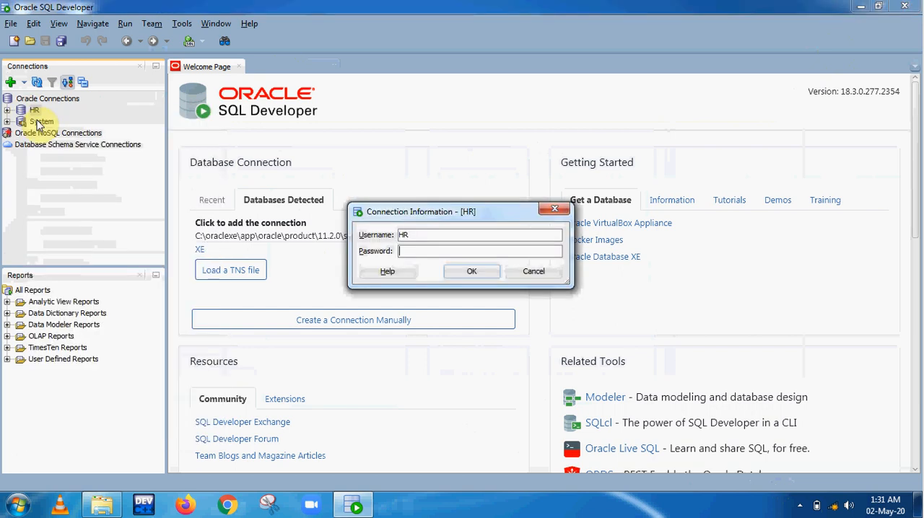
pyautogui.write('hr')
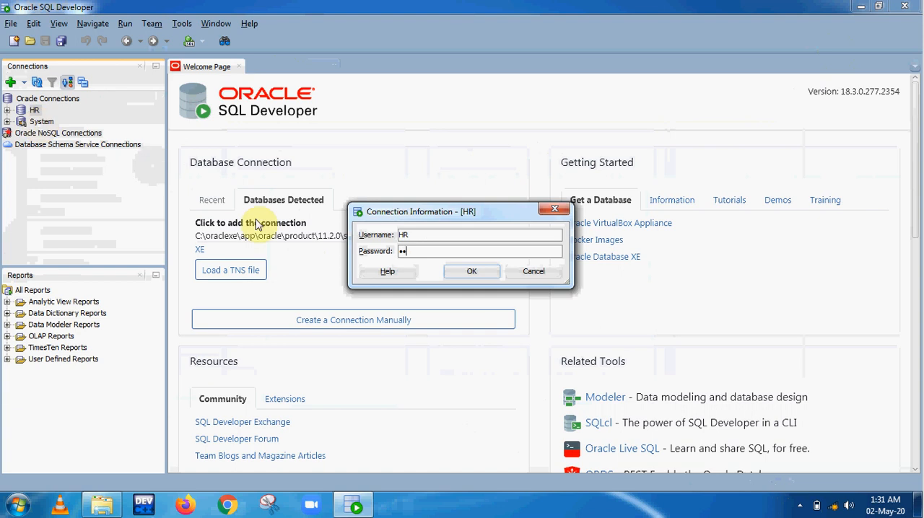
pyautogui.click(464, 280)
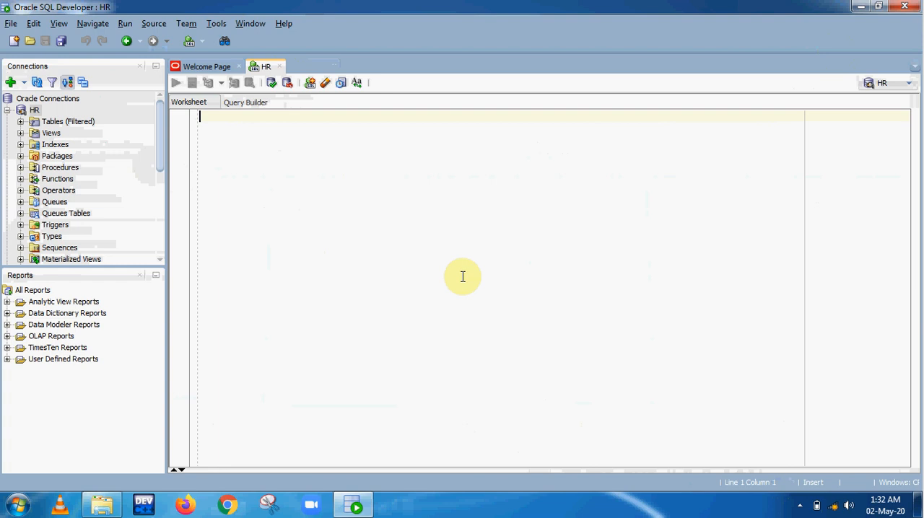
pyautogui.click(801, 508)
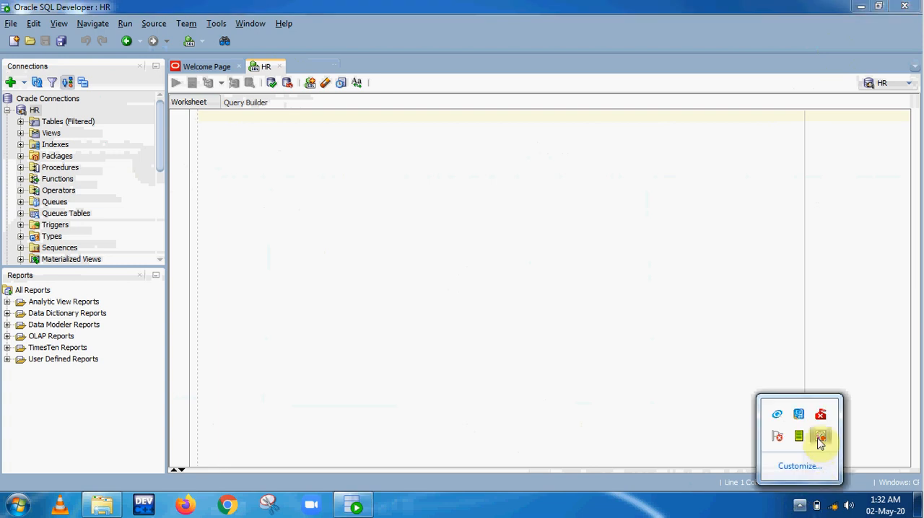
pyautogui.click(820, 438)
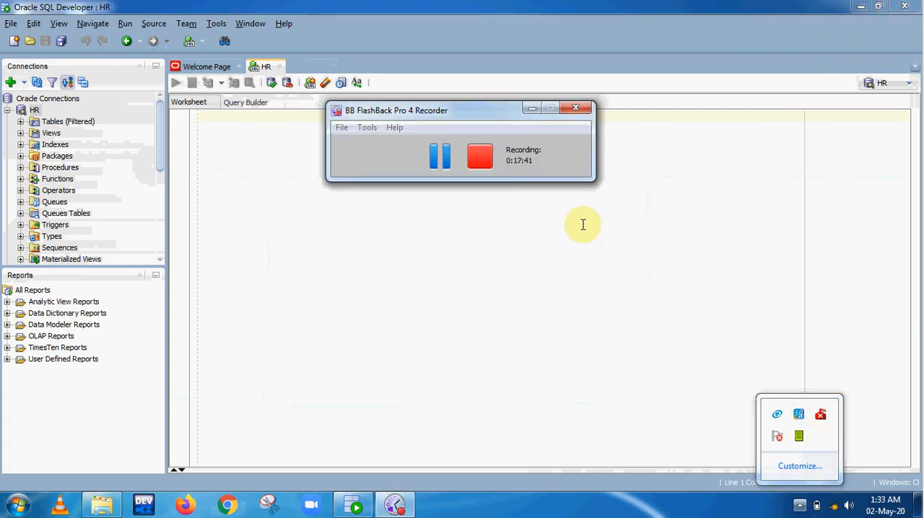